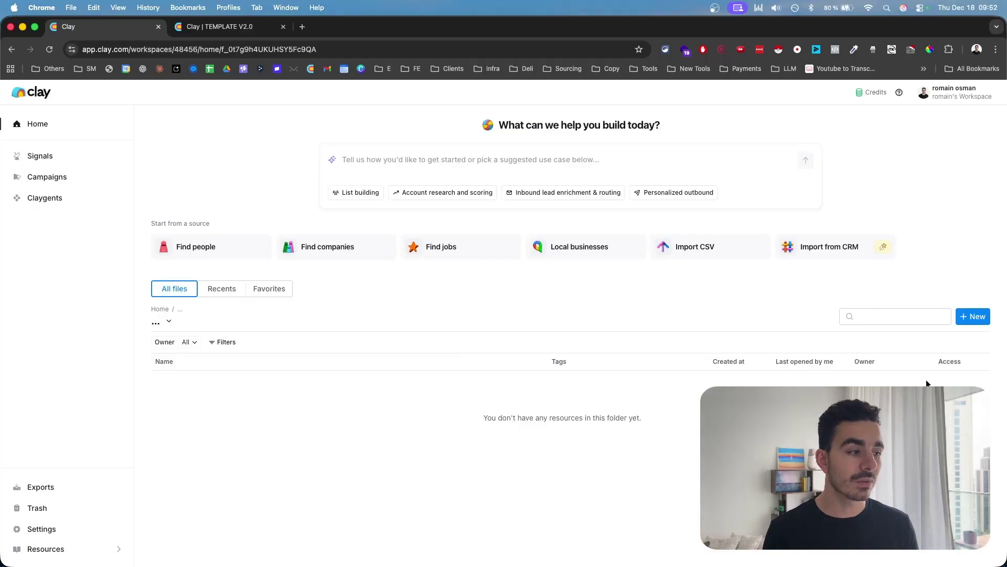
# Create a new workbook in the current folder and keep its default name.
pyautogui.click(973, 320)
pyautogui.click(956, 342)
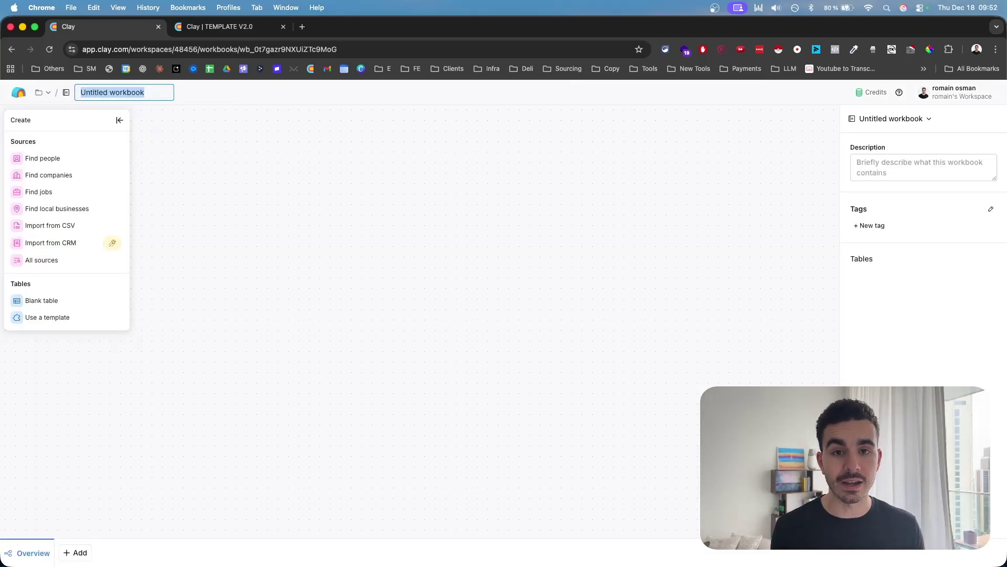
pyautogui.click(209, 422)
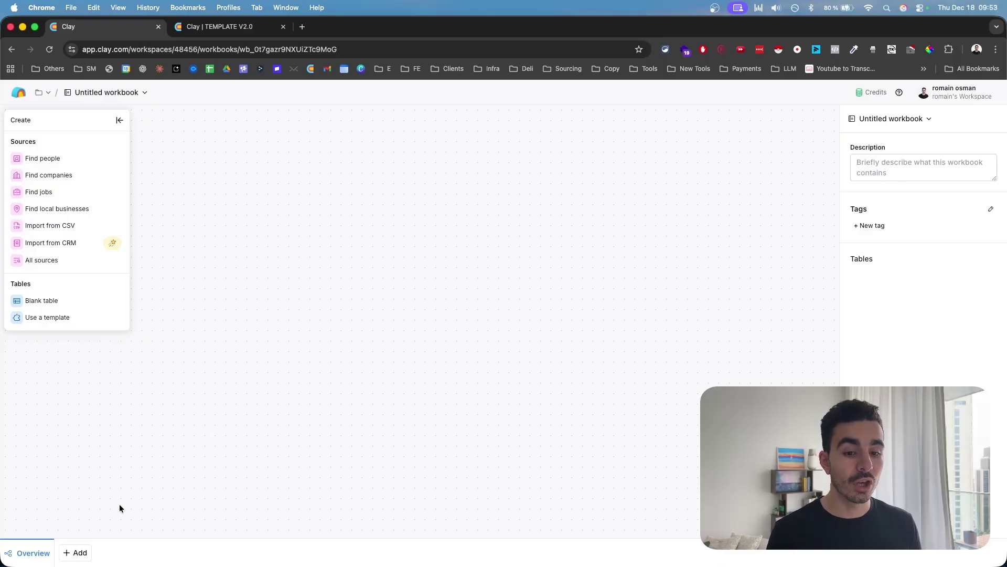
# Add a blank table to the new workbook.
pyautogui.click(80, 554)
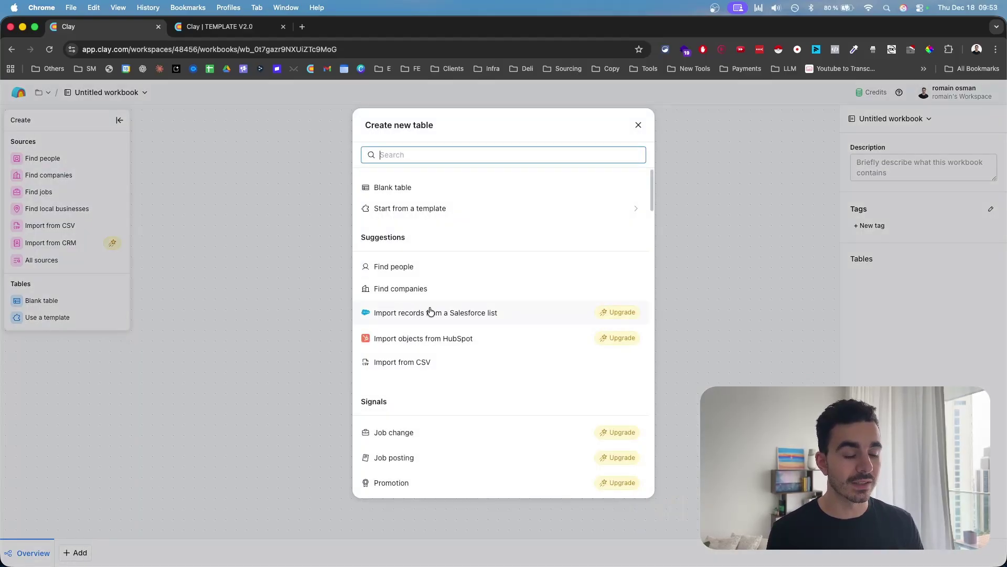
pyautogui.press('Escape')
pyautogui.press('Escape')
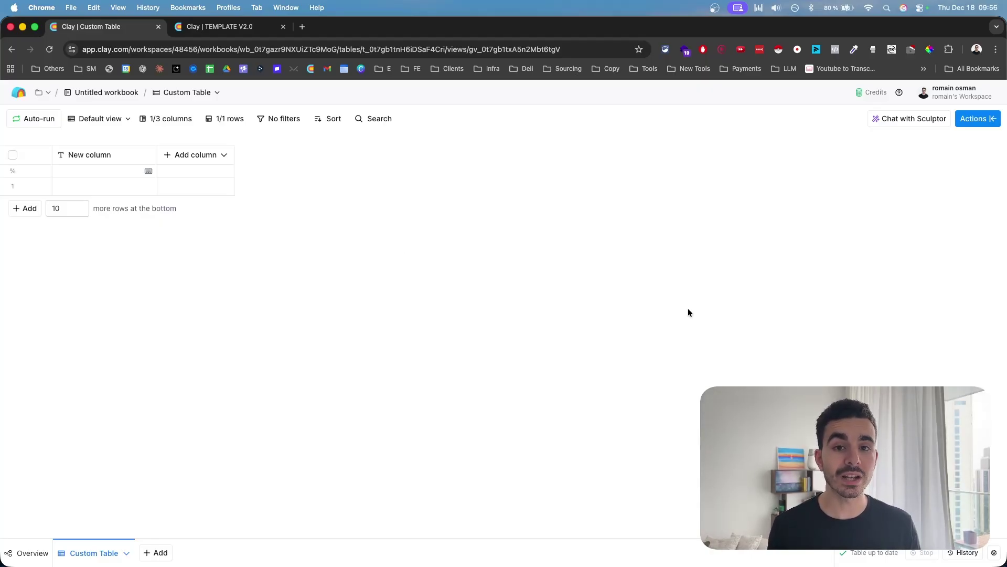
# Open the table's available actions and bring up the full catalogue of data sources.
pyautogui.click(977, 120)
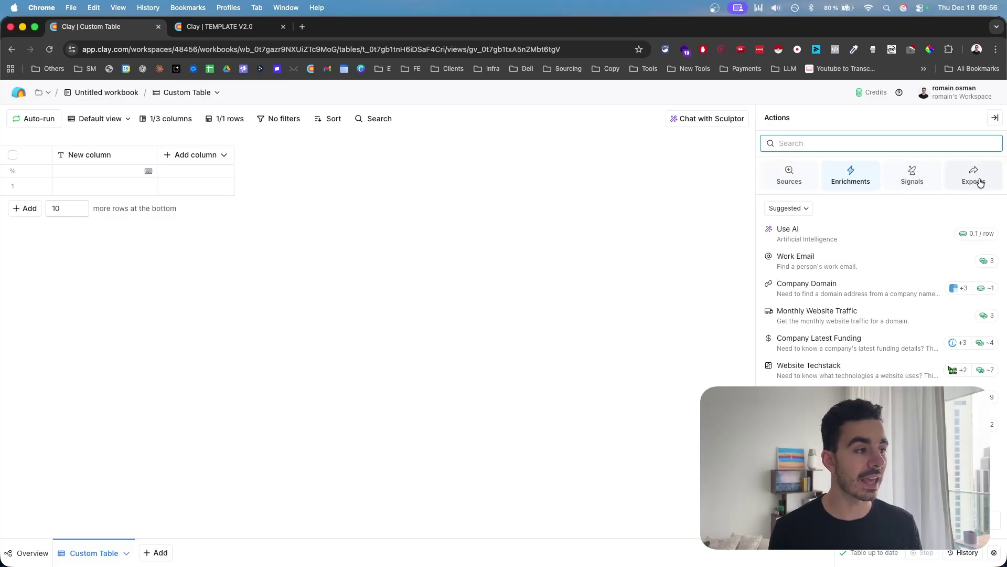
pyautogui.click(891, 127)
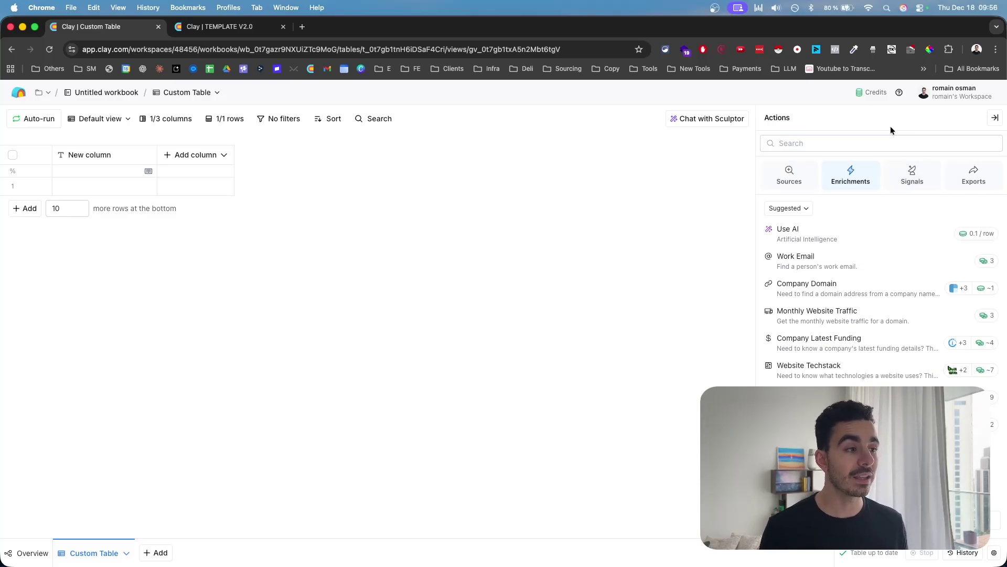
pyautogui.click(789, 174)
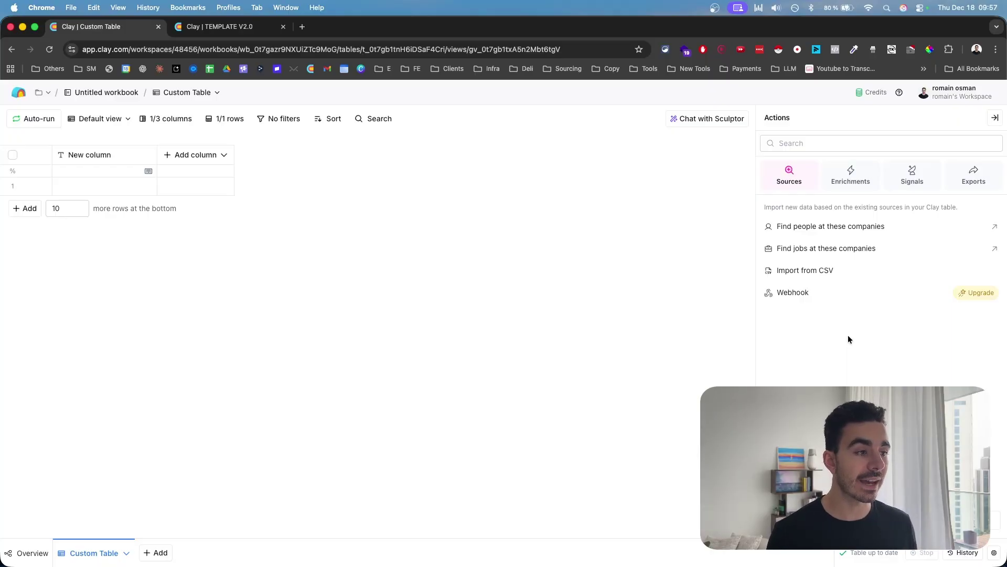
pyautogui.click(880, 519)
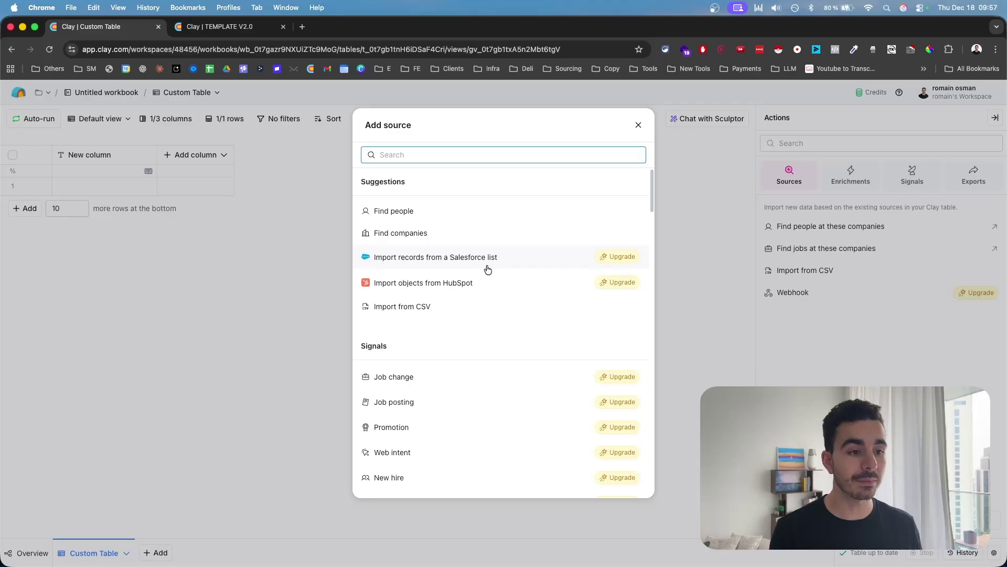
# Examine the source catalogue, including the suggested, signal, find and social options.
pyautogui.scroll(-10, 501, 346)
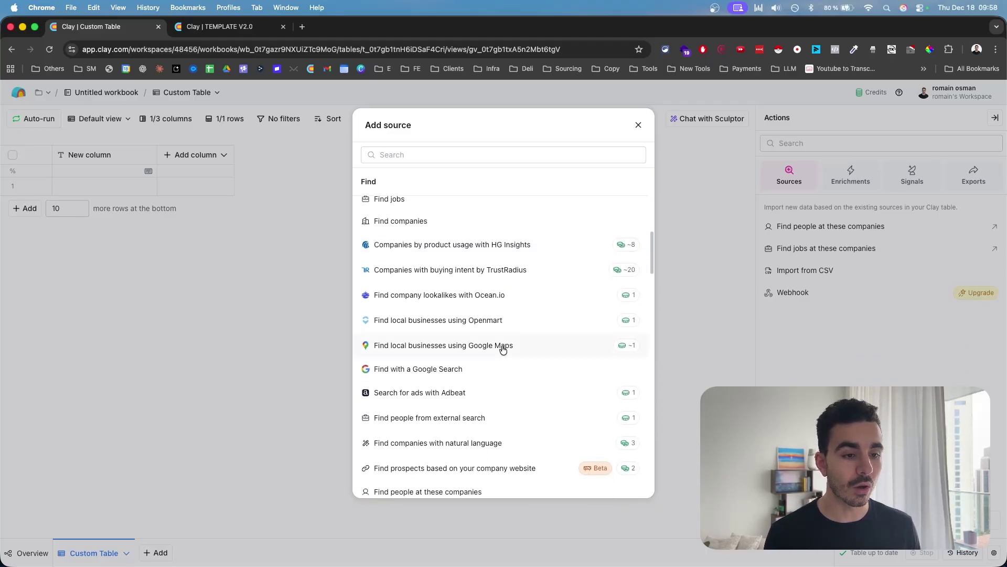
pyautogui.scroll(-2, 503, 350)
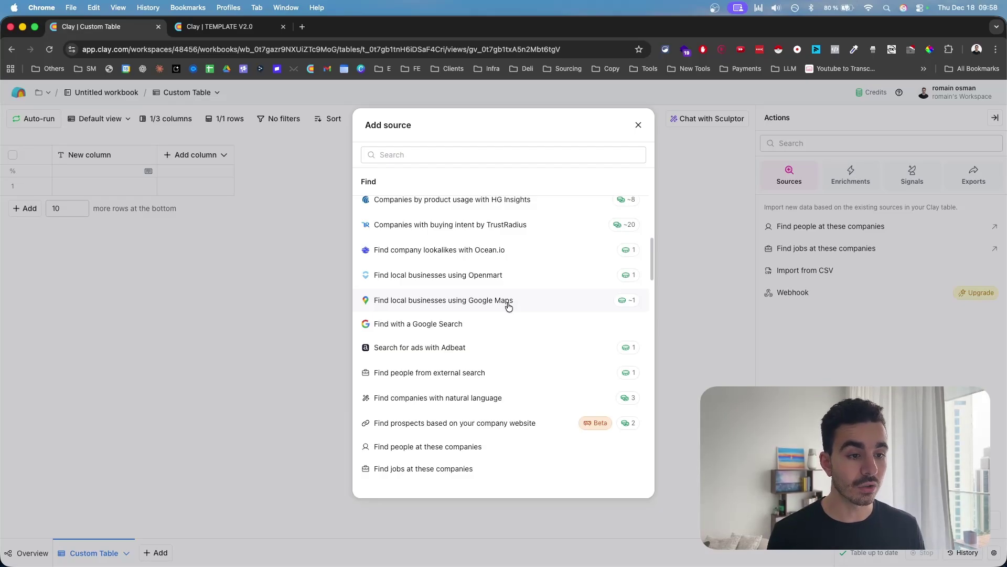
pyautogui.scroll(-10, 508, 306)
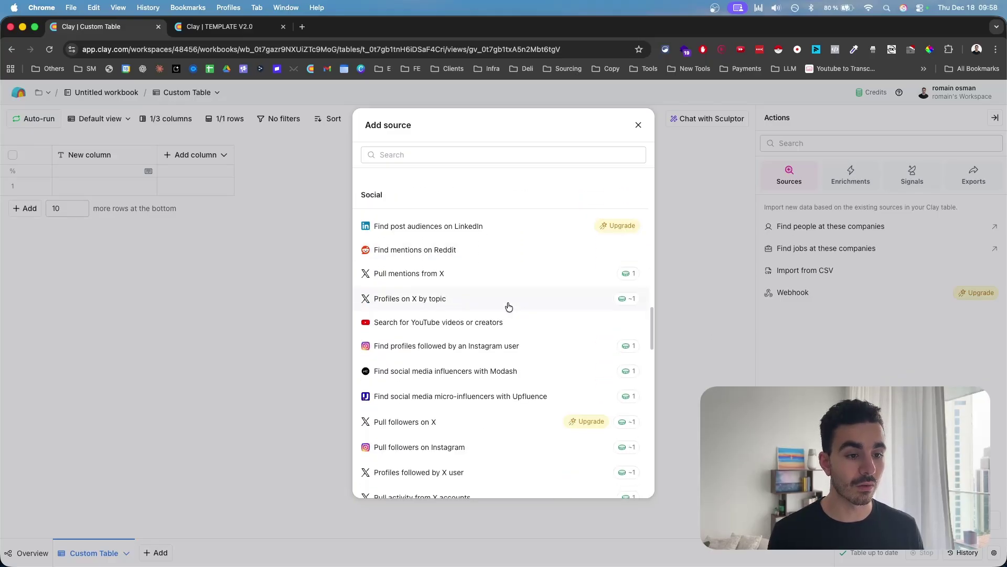
pyautogui.scroll(15, 507, 307)
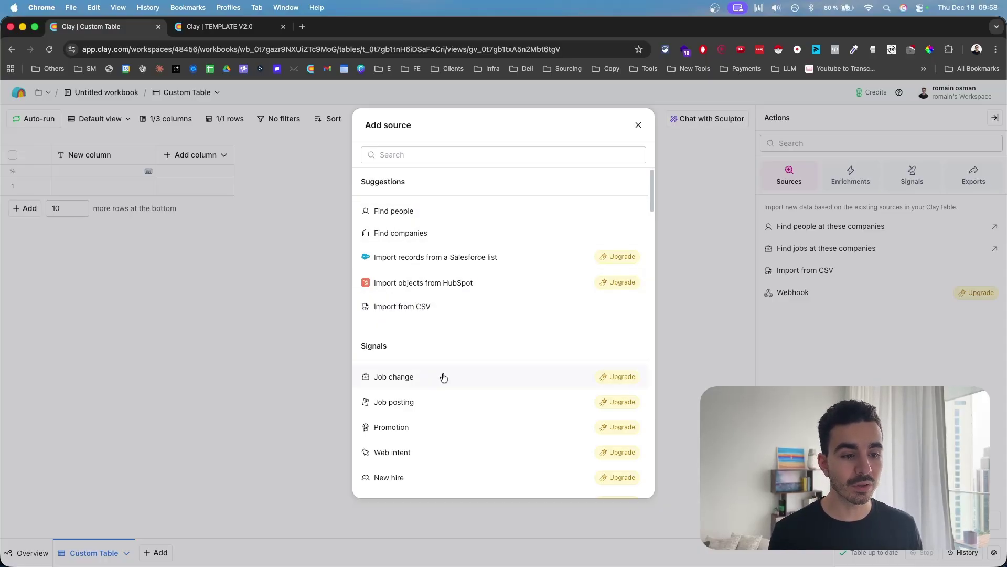
pyautogui.scroll(-8, 443, 376)
# Search the enrichment catalogue for "find email" and review the offered providers.
pyautogui.scroll(-3, 443, 377)
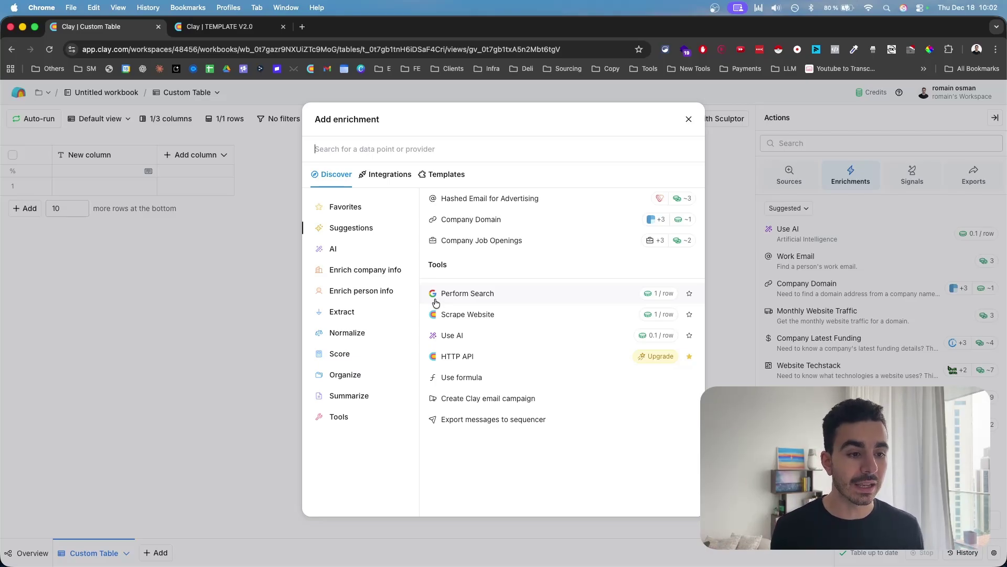
pyautogui.click(419, 151)
pyautogui.write('find email')
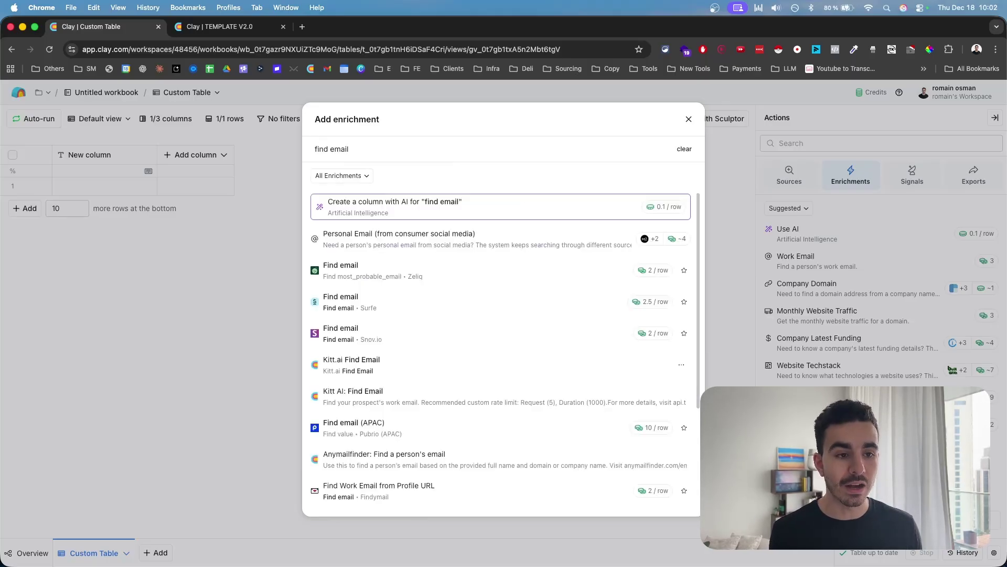
pyautogui.scroll(-3, 427, 417)
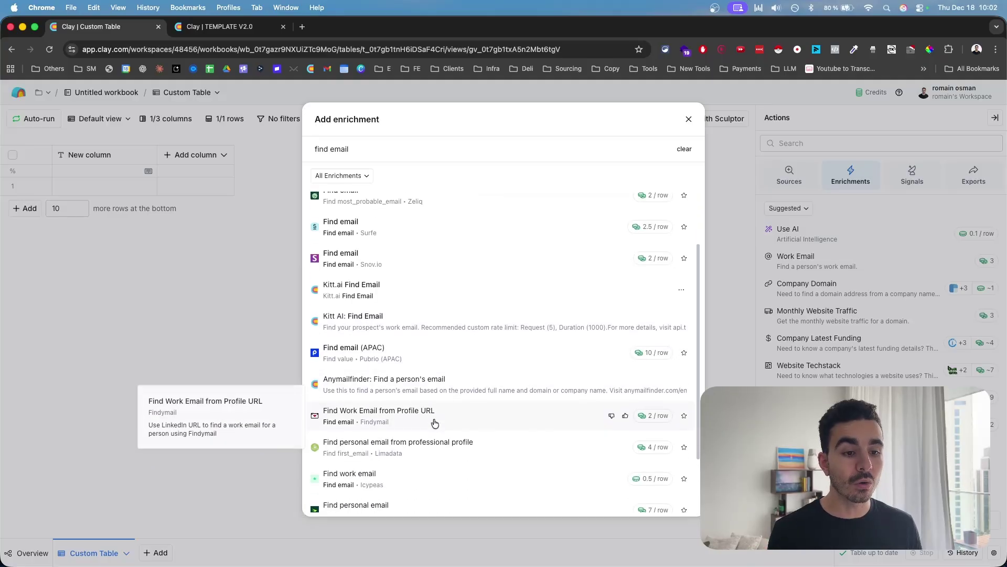
pyautogui.scroll(3, 440, 340)
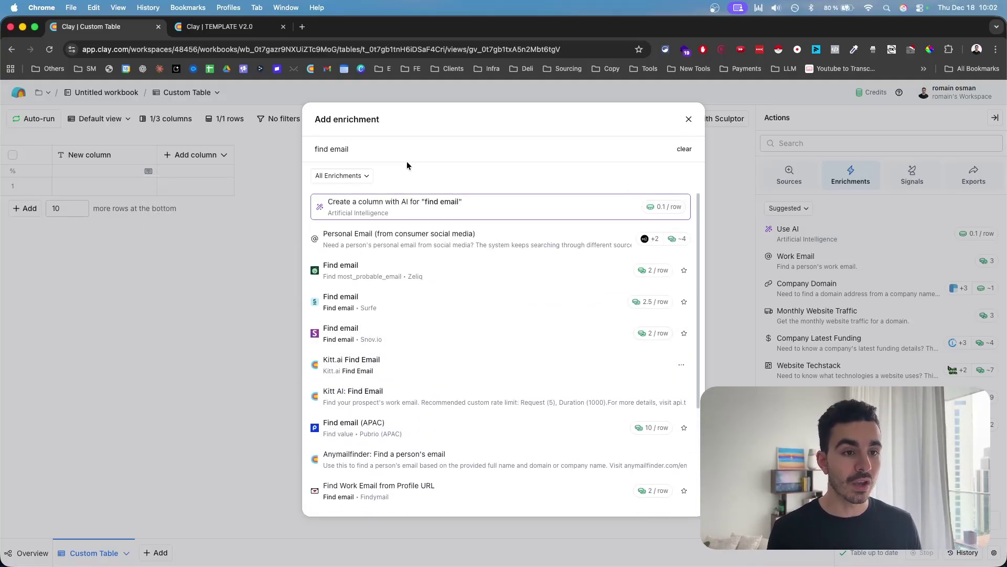
# Search the enrichment catalogue for "verify email" and review the email verification providers.
pyautogui.press('super+a')
pyautogui.write('verify email')
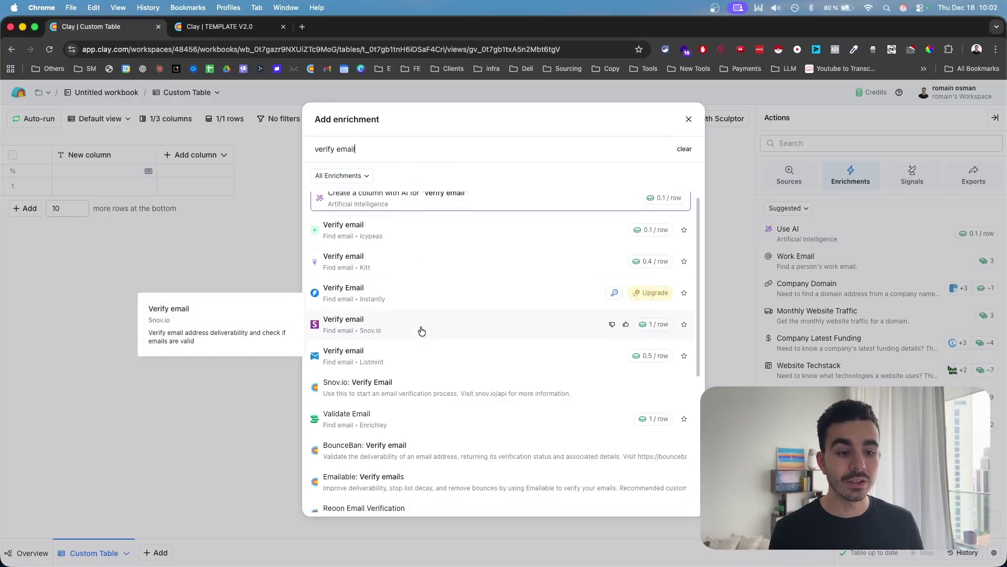
pyautogui.scroll(-5, 421, 331)
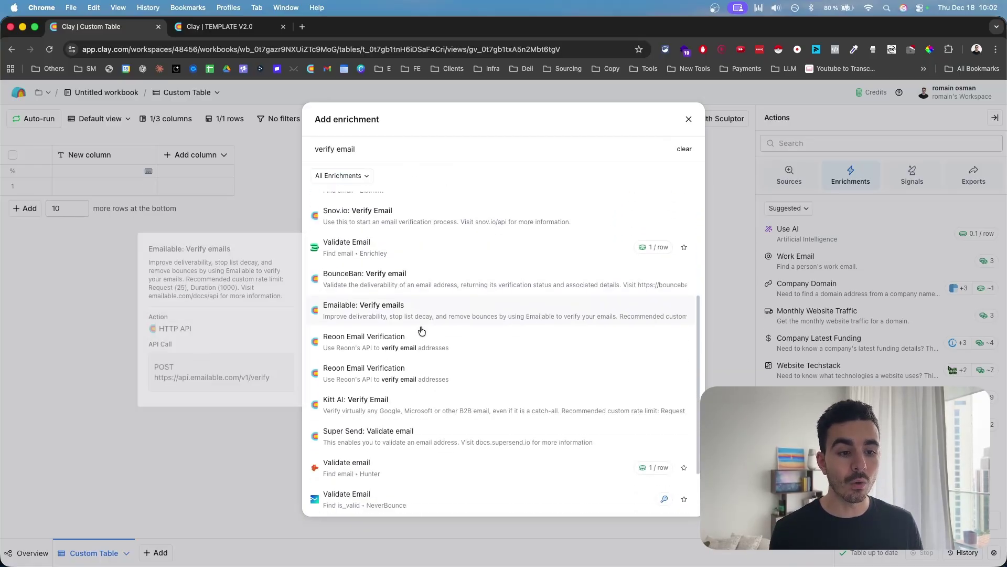
pyautogui.scroll(5, 422, 331)
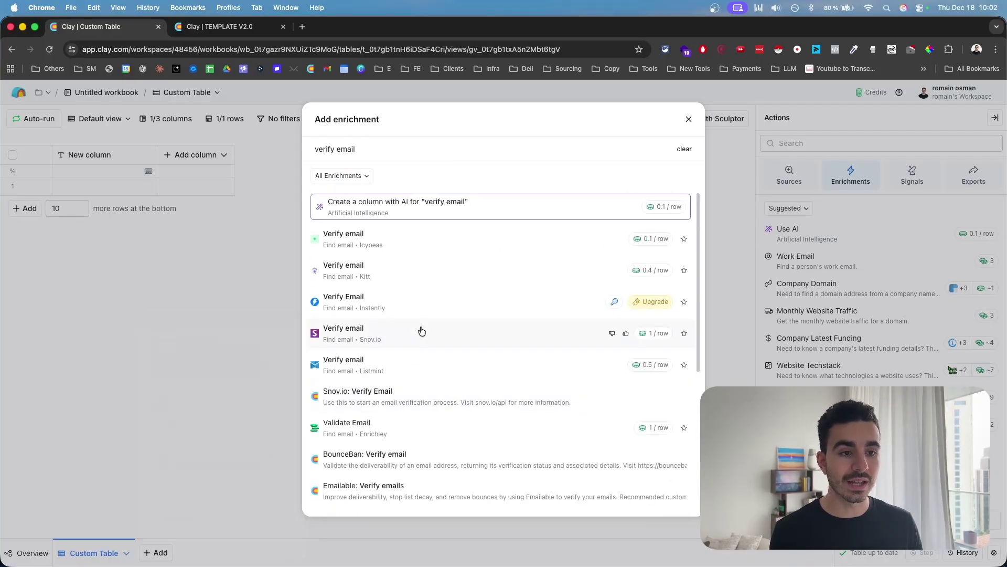
# Clear the enrichment search and look through the alphabetical list of integration providers.
pyautogui.click(682, 150)
pyautogui.click(395, 175)
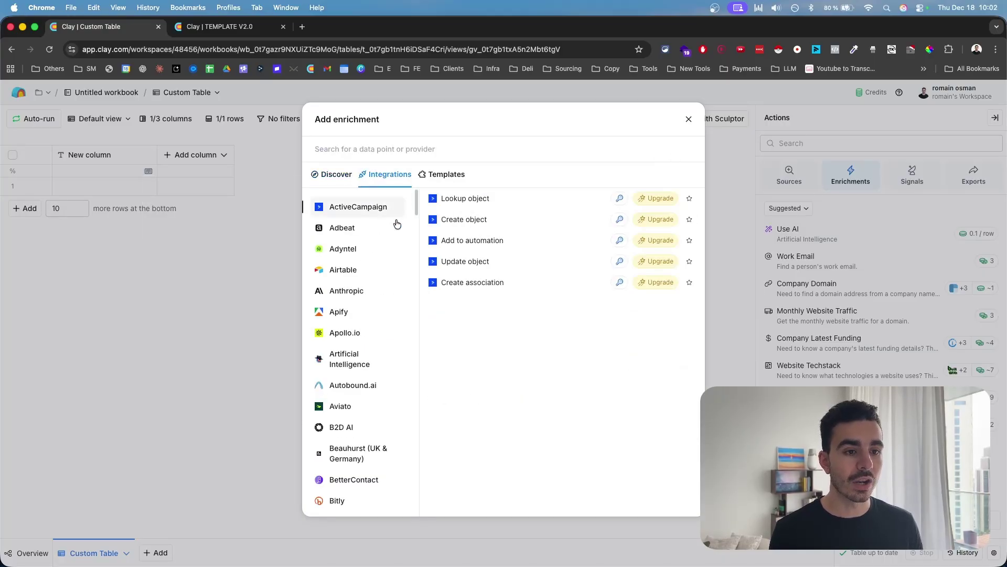
pyautogui.scroll(-6, 389, 300)
pyautogui.scroll(-15, 390, 301)
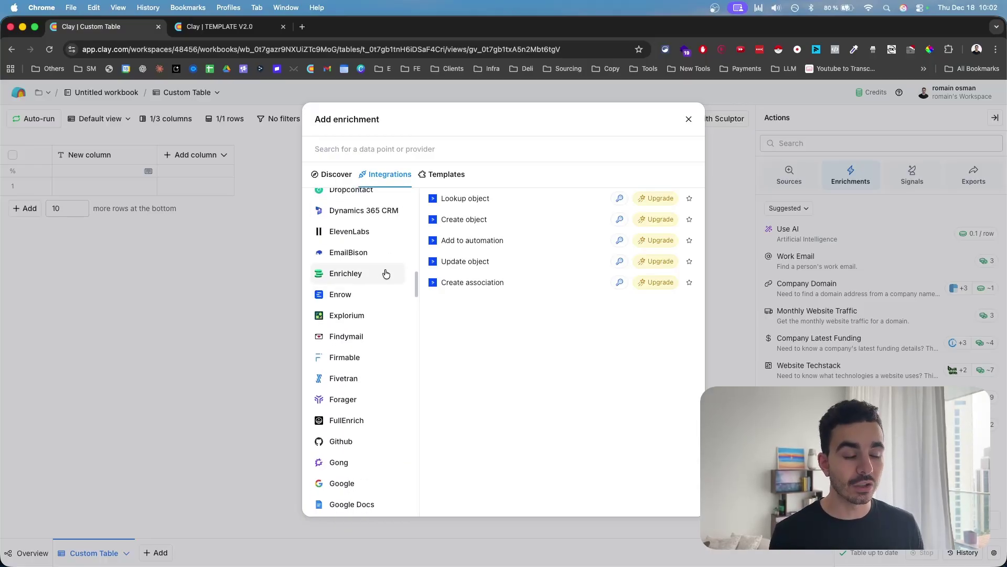
pyautogui.scroll(-20, 374, 401)
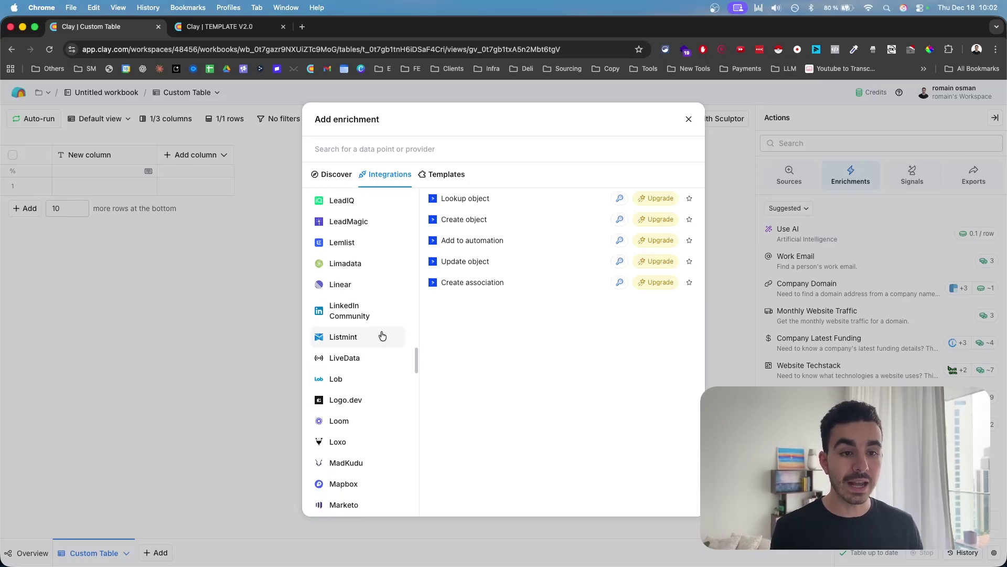
pyautogui.scroll(5, 382, 336)
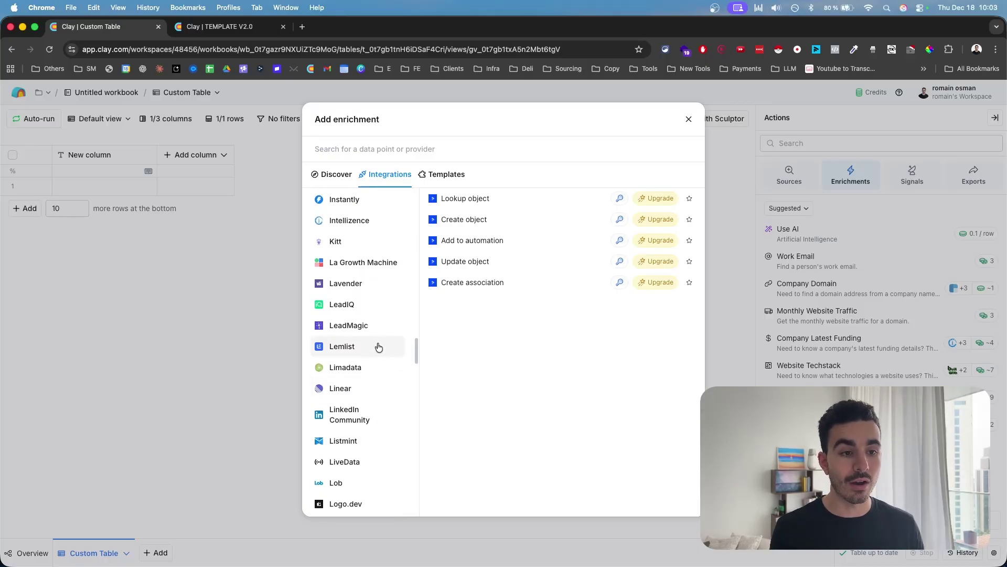
pyautogui.scroll(15, 378, 328)
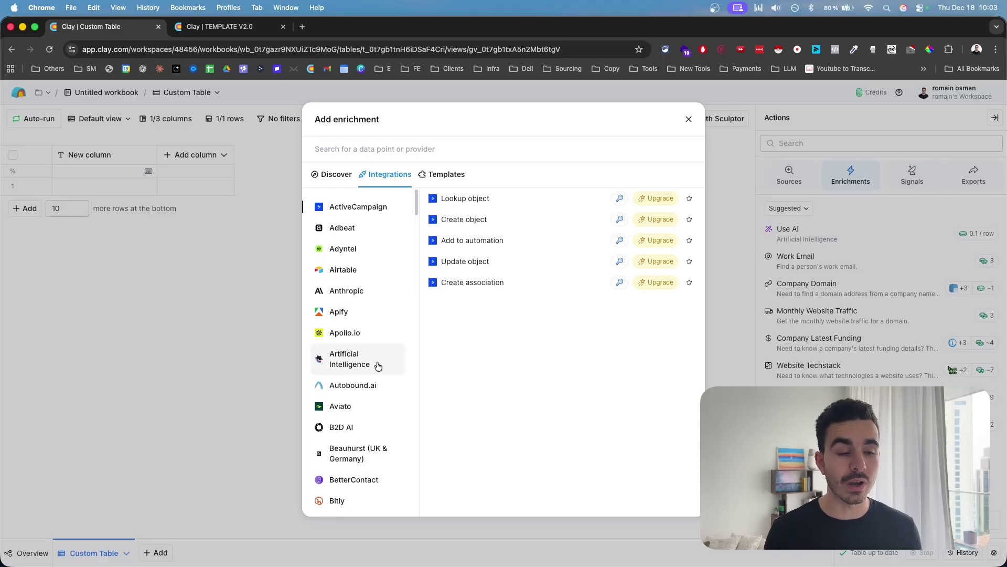
pyautogui.scroll(-10, 376, 364)
pyautogui.scroll(-5, 378, 365)
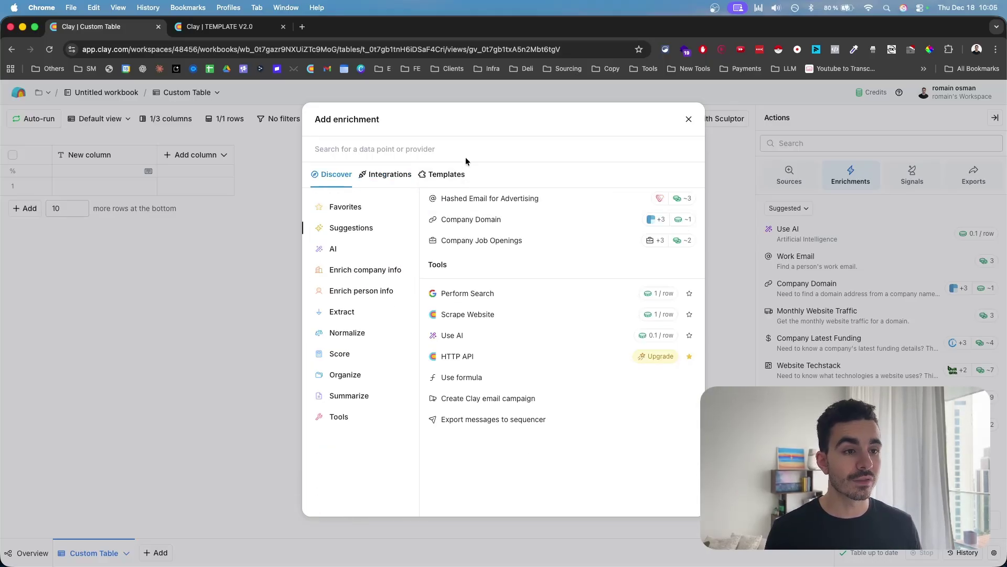
# Search the enrichment catalogue for "claygent" and for "ai" to view the AI research options.
pyautogui.click(464, 154)
pyautogui.click(470, 240)
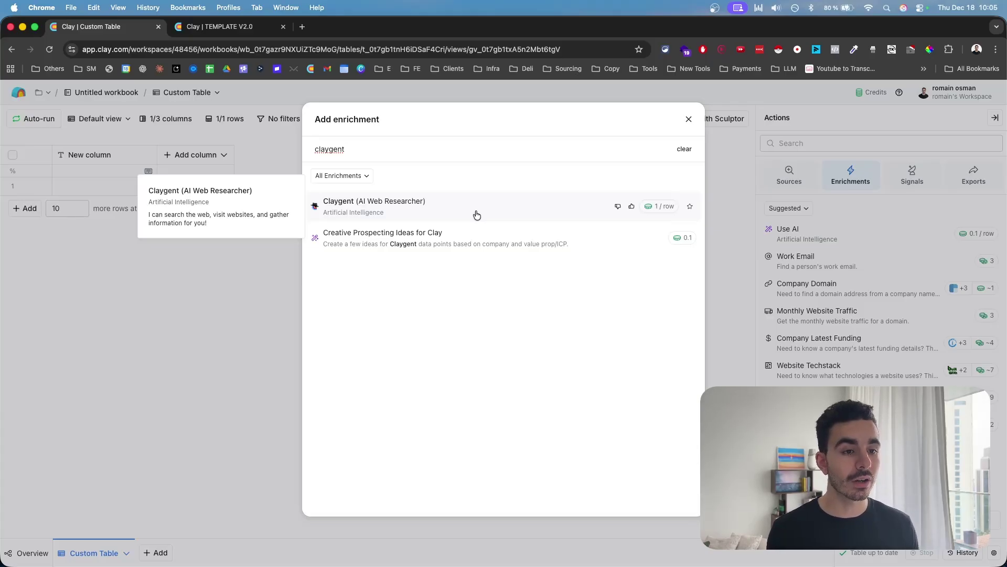
pyautogui.doubleClick(429, 152)
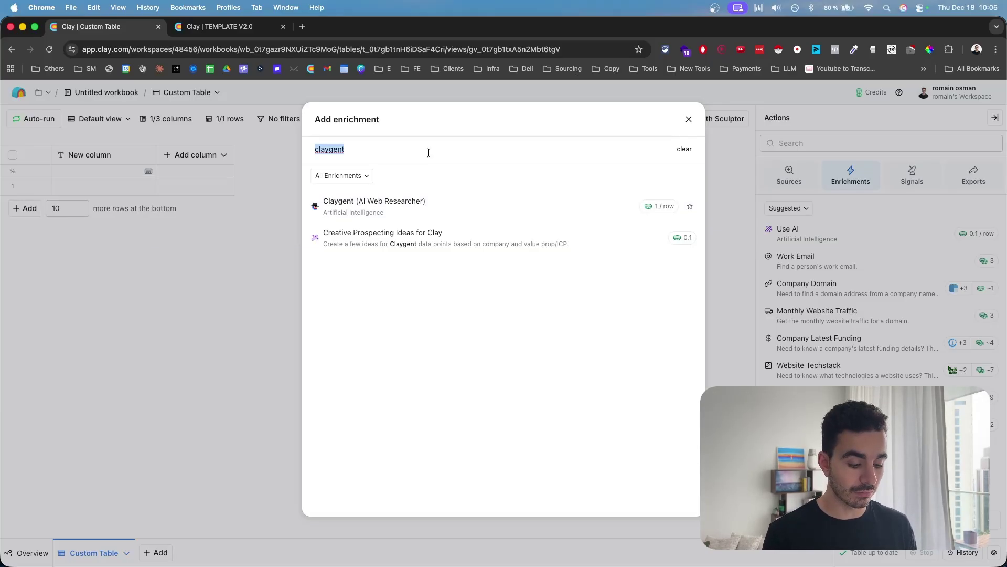
pyautogui.write('ai')
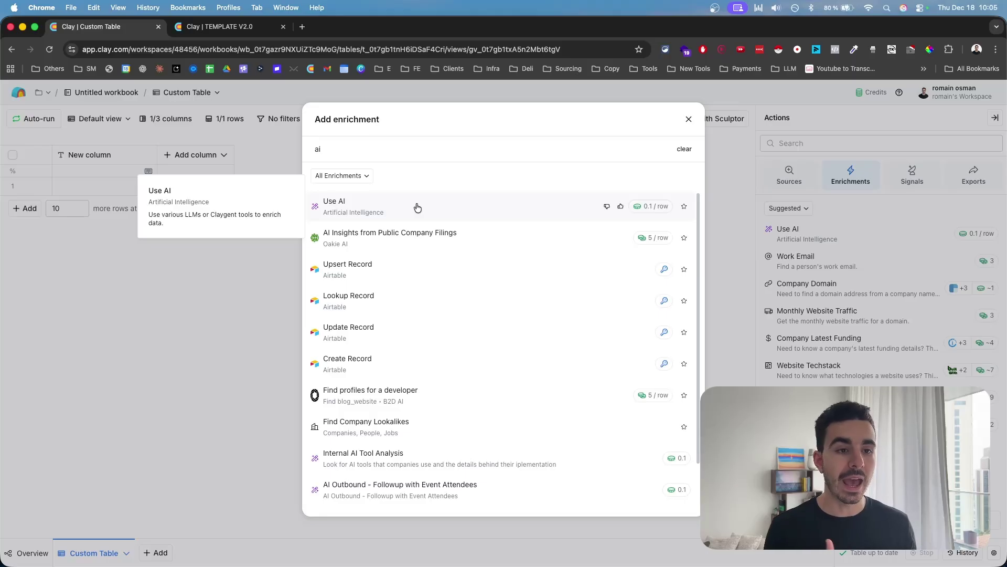
pyautogui.click(395, 145)
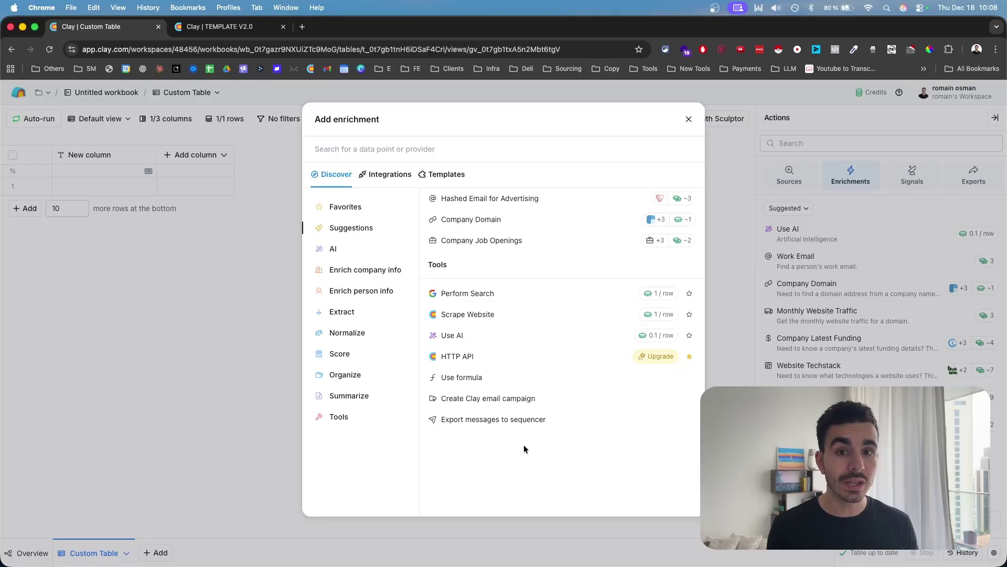
# Return to the integrations list and examine the providers from HubSpot and Instantly through Notion.
pyautogui.click(387, 175)
pyautogui.scroll(-15, 397, 414)
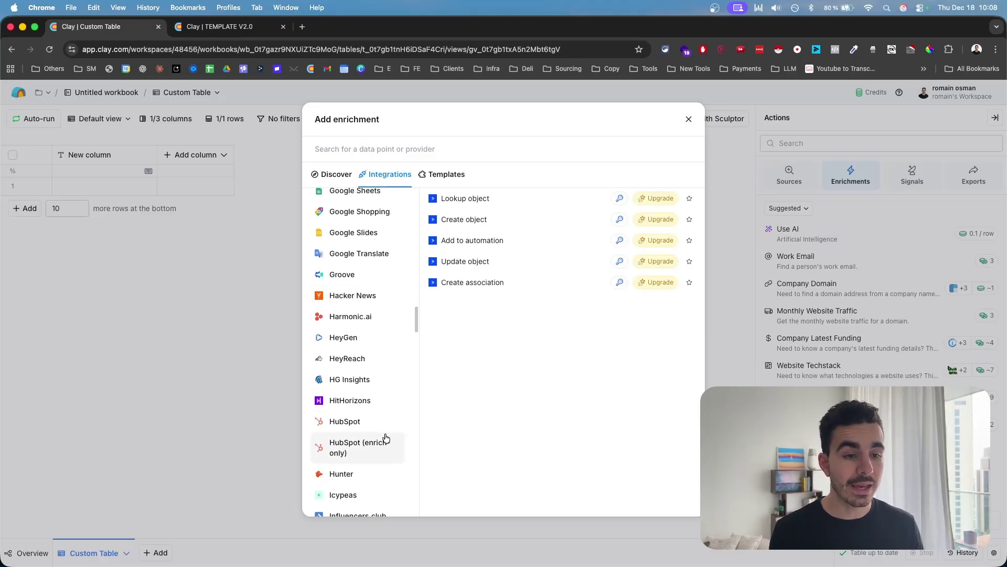
pyautogui.scroll(-3, 386, 437)
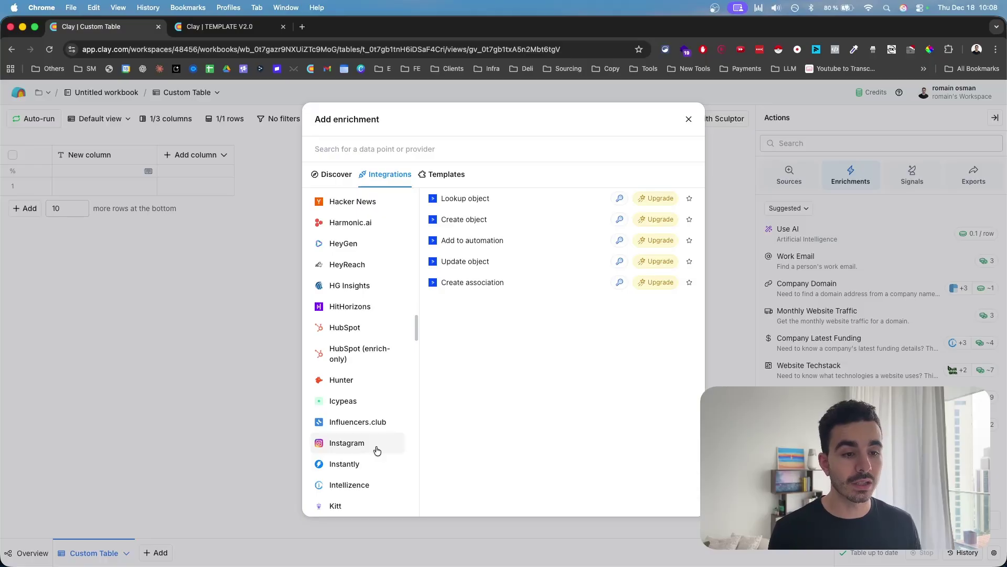
pyautogui.scroll(-15, 376, 450)
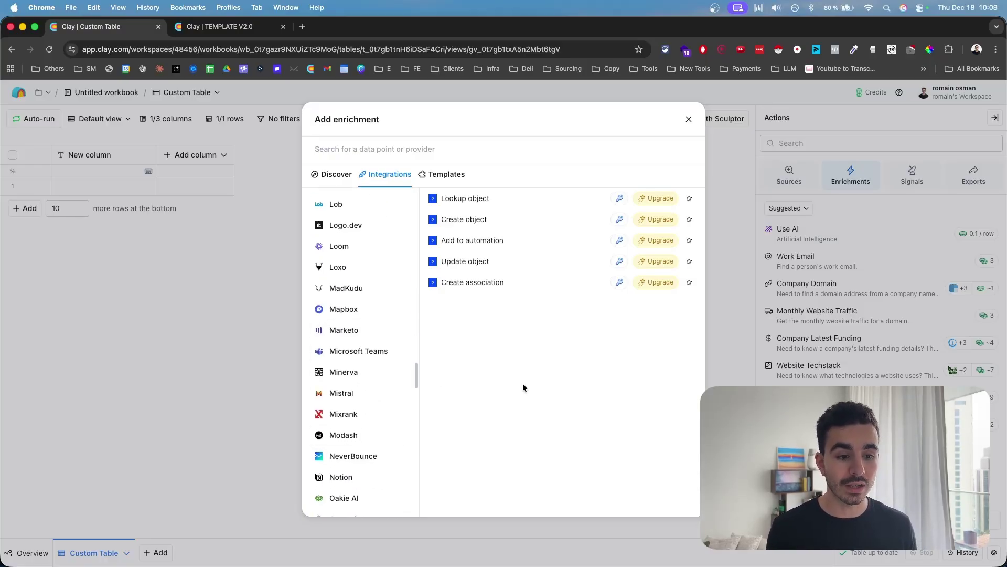
# Go back to the enrichment discovery view and search for "tech".
pyautogui.click(332, 174)
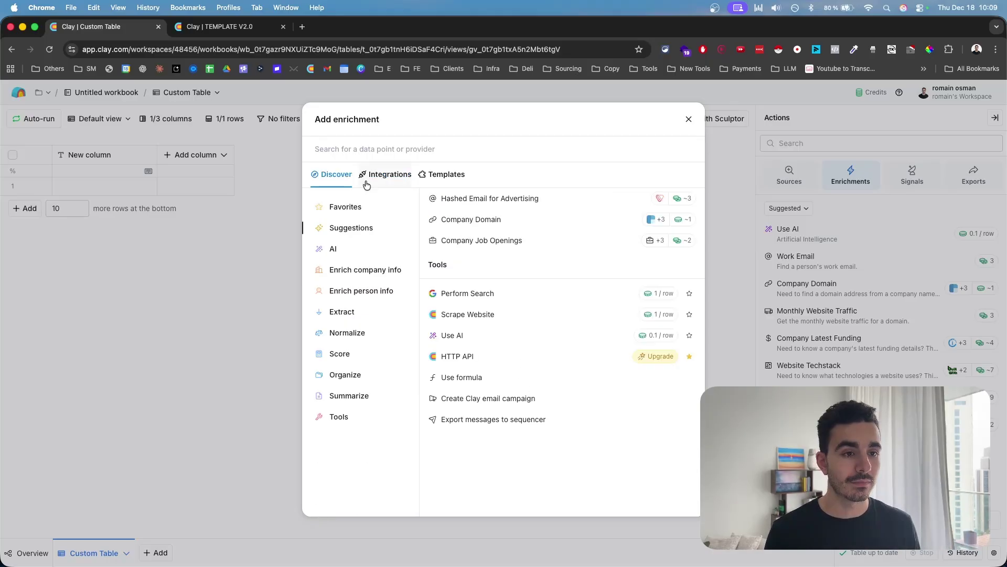
pyautogui.click(373, 149)
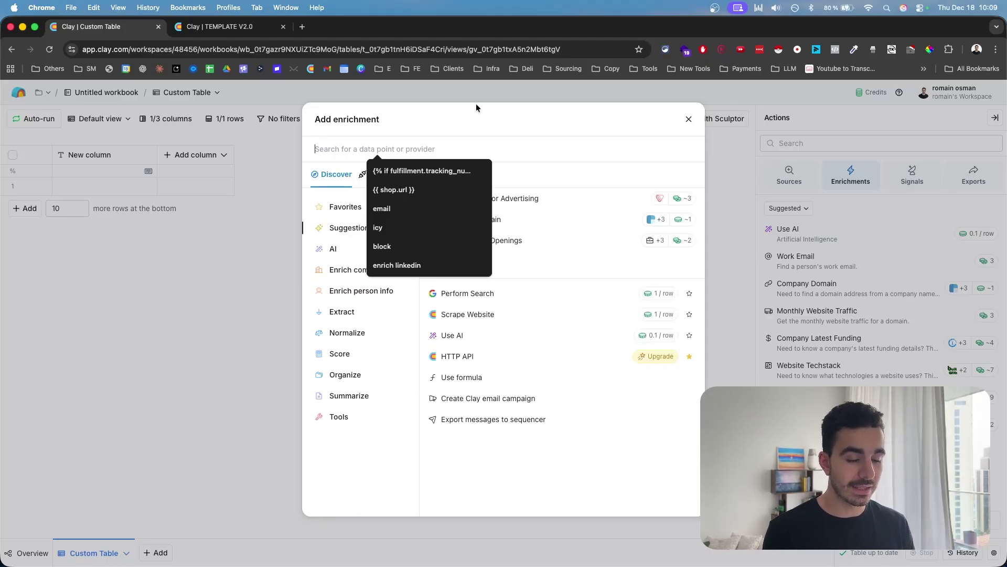
pyautogui.write('tech')
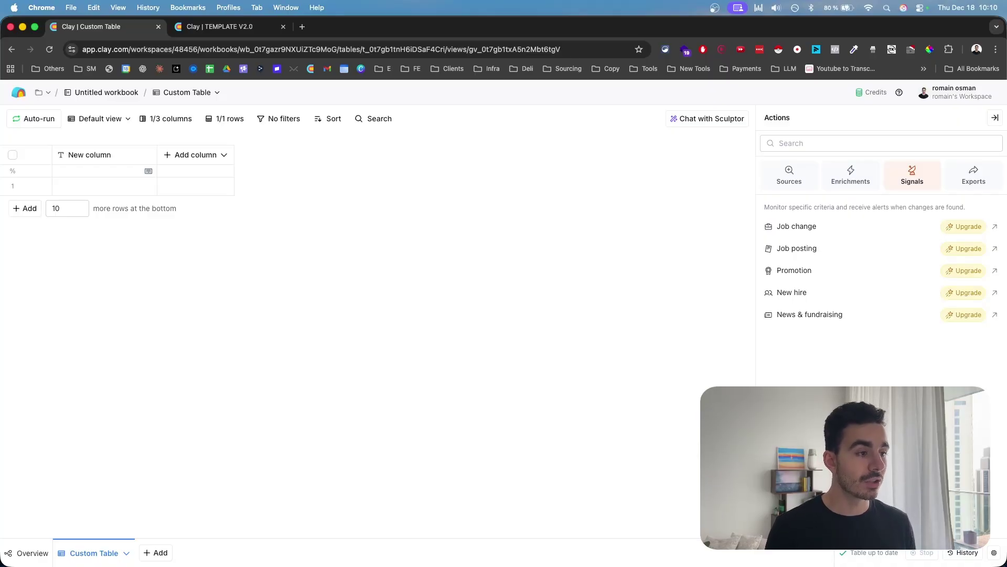
# View the descriptions of the job change and job posting signals, and open the list of export actions.
pyautogui.moveTo(809, 227)
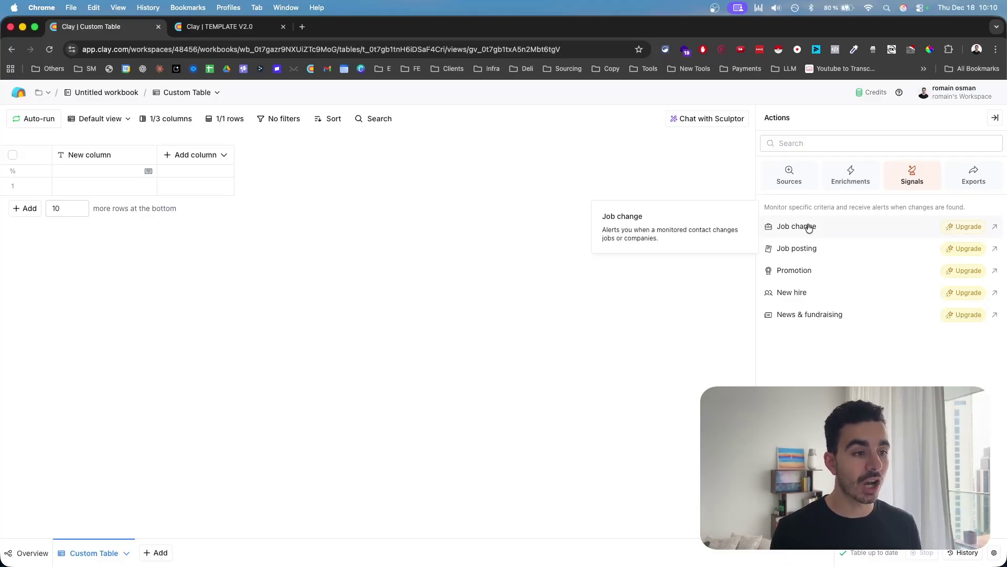
pyautogui.moveTo(847, 252)
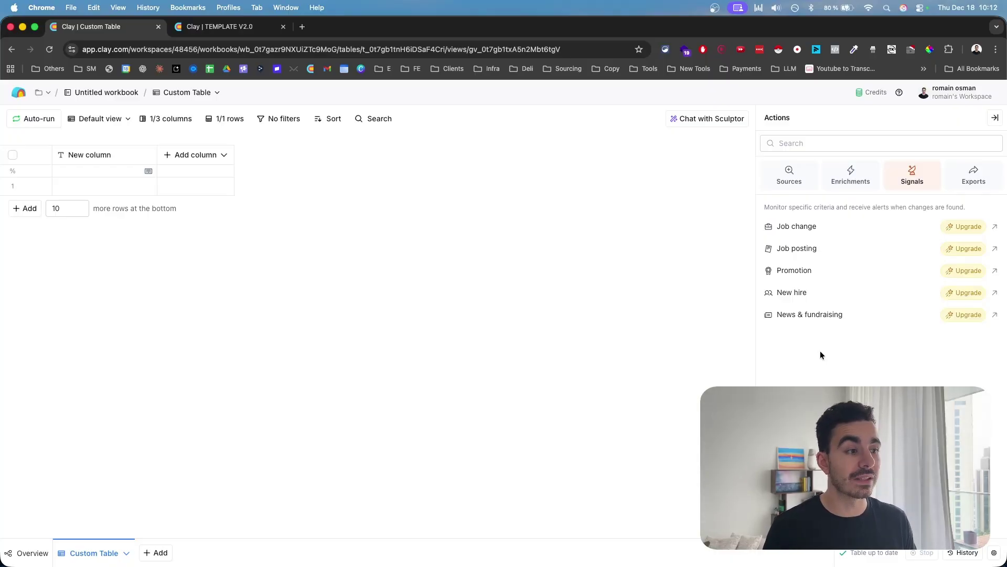
pyautogui.click(974, 175)
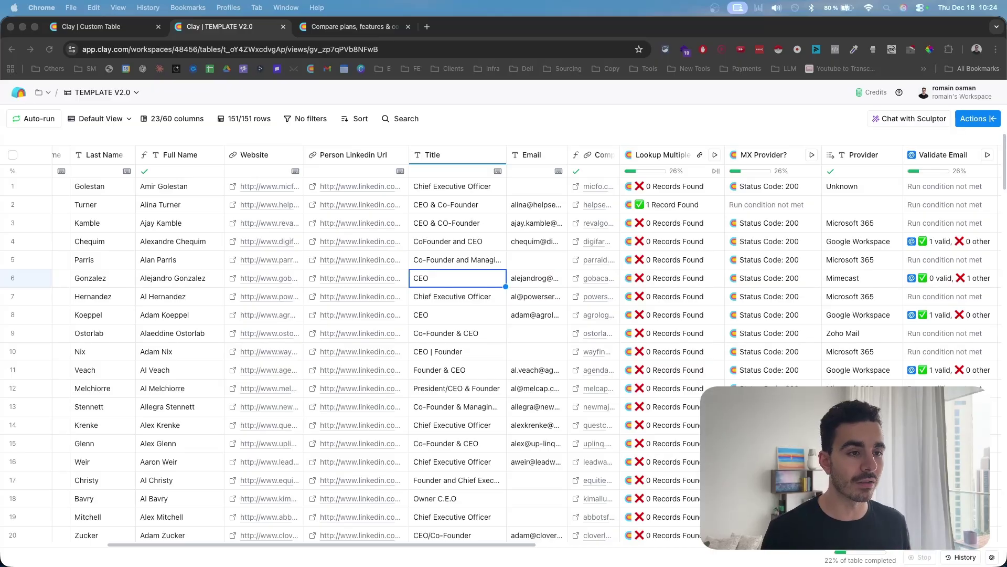
# Look through the lead data columns of the TEMPLATE V2.0 table and select the first row's Lookup Multiple Rows result.
pyautogui.hscroll(-5, 513, 231)
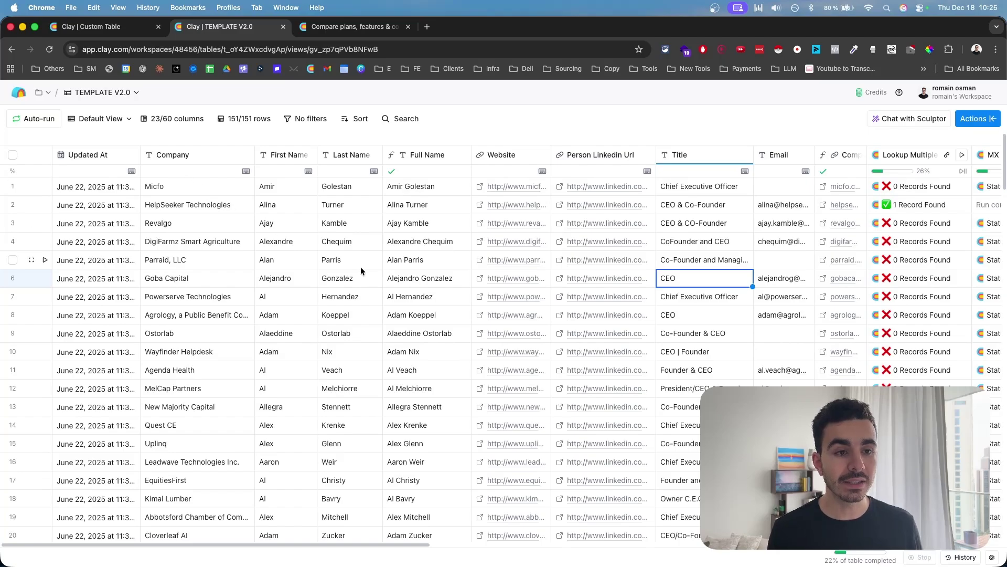
pyautogui.hscroll(5, 361, 267)
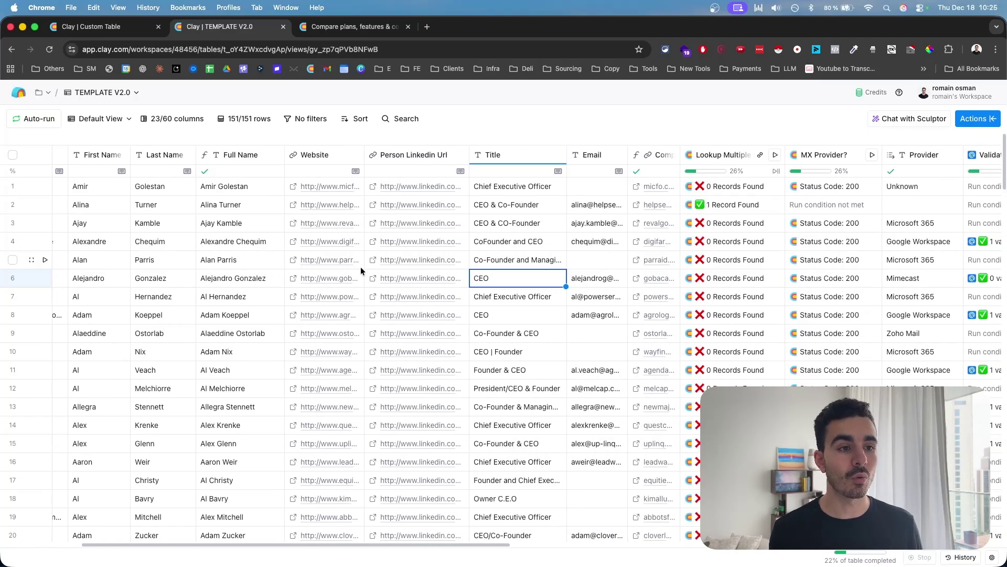
pyautogui.hscroll(2, 360, 267)
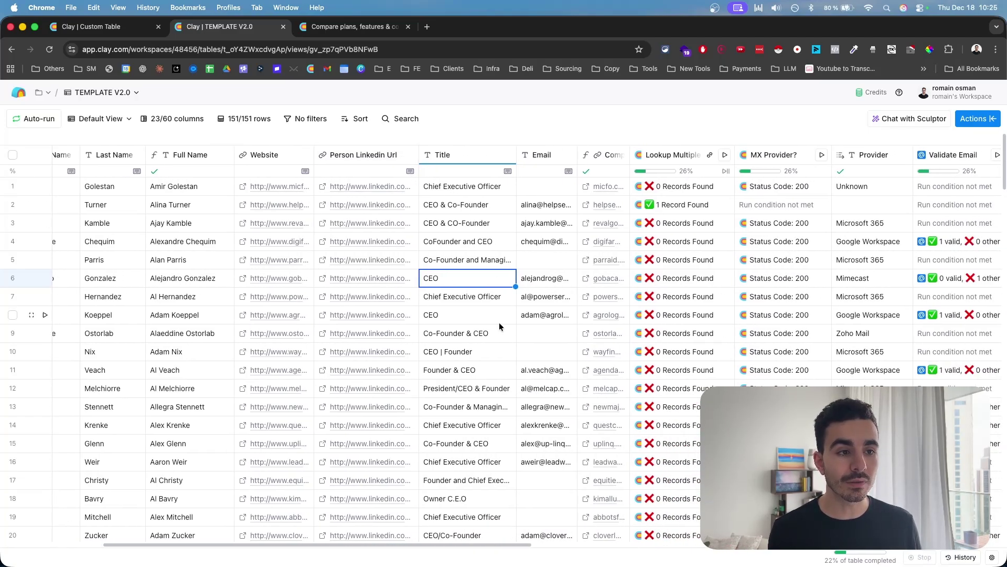
pyautogui.hscroll(4, 499, 322)
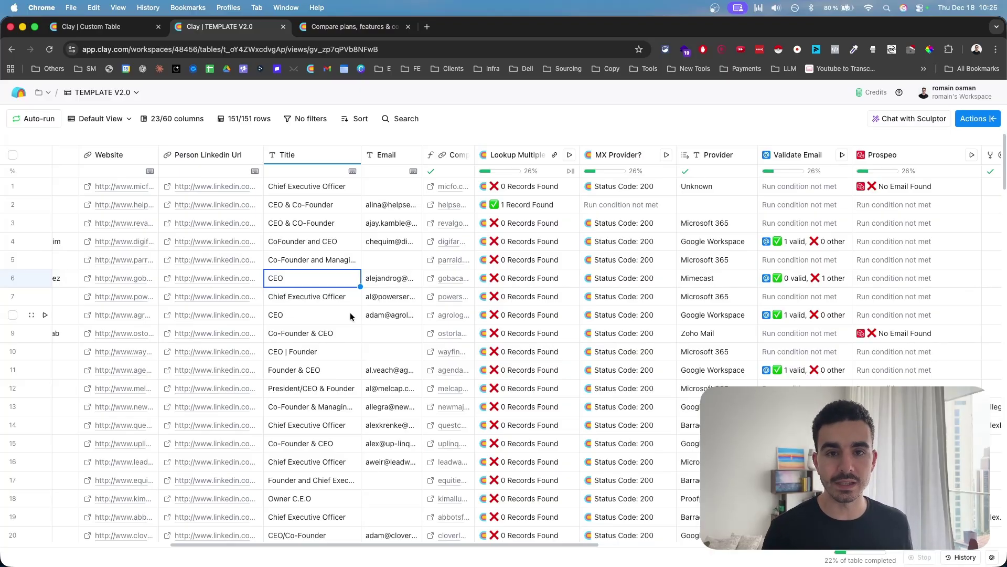
pyautogui.hscroll(2, 350, 312)
pyautogui.click(488, 185)
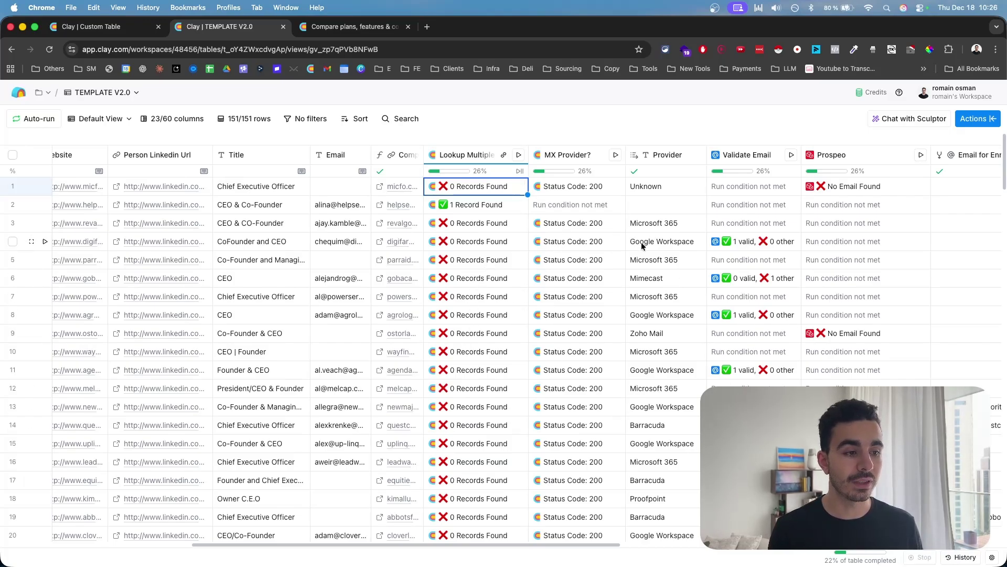
# Examine the MX Provider, Provider, Validate Email and Prospeo columns of the template table.
pyautogui.hscroll(5, 559, 386)
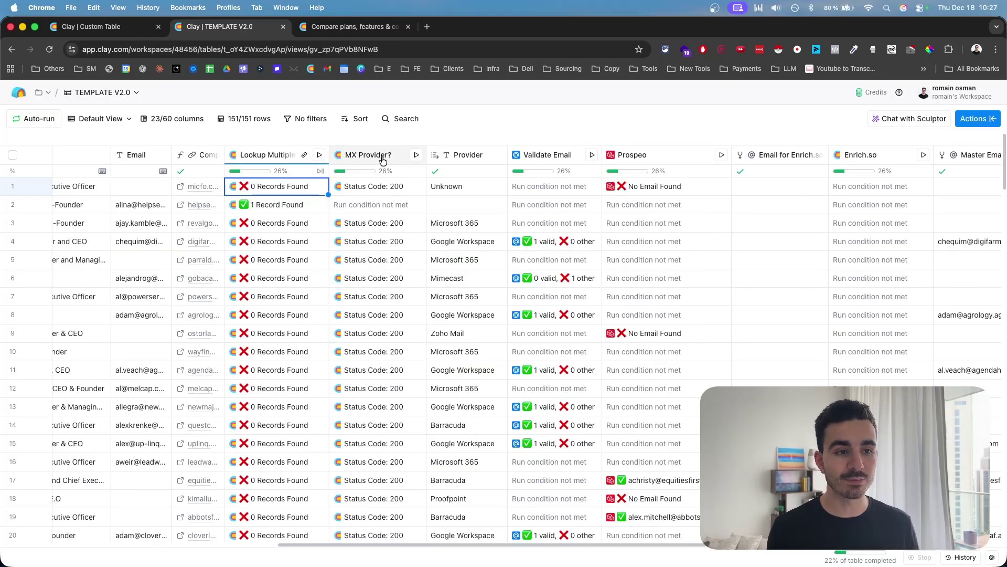
pyautogui.hscroll(1, 428, 354)
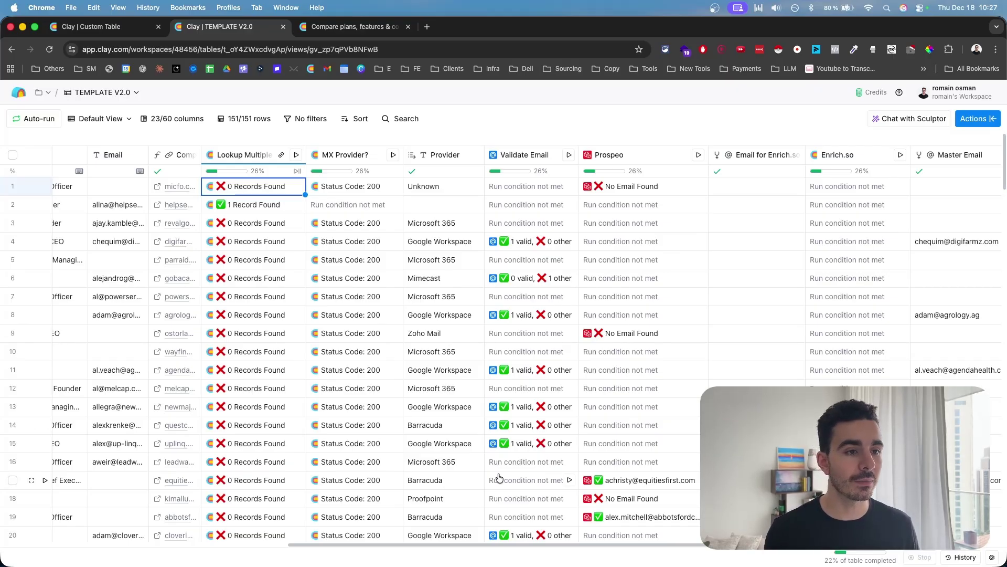
pyautogui.hscroll(2, 446, 480)
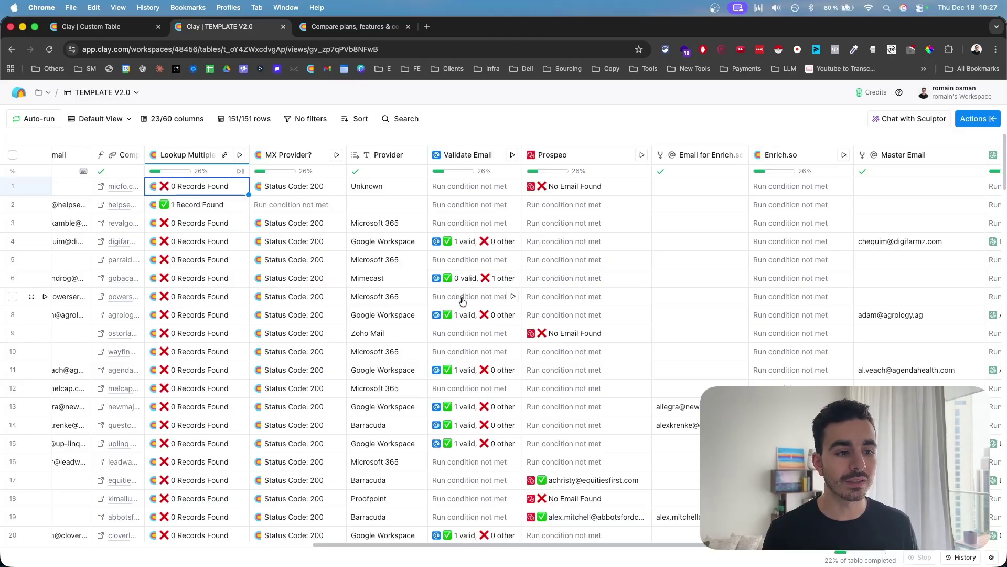
pyautogui.hscroll(-4, 490, 300)
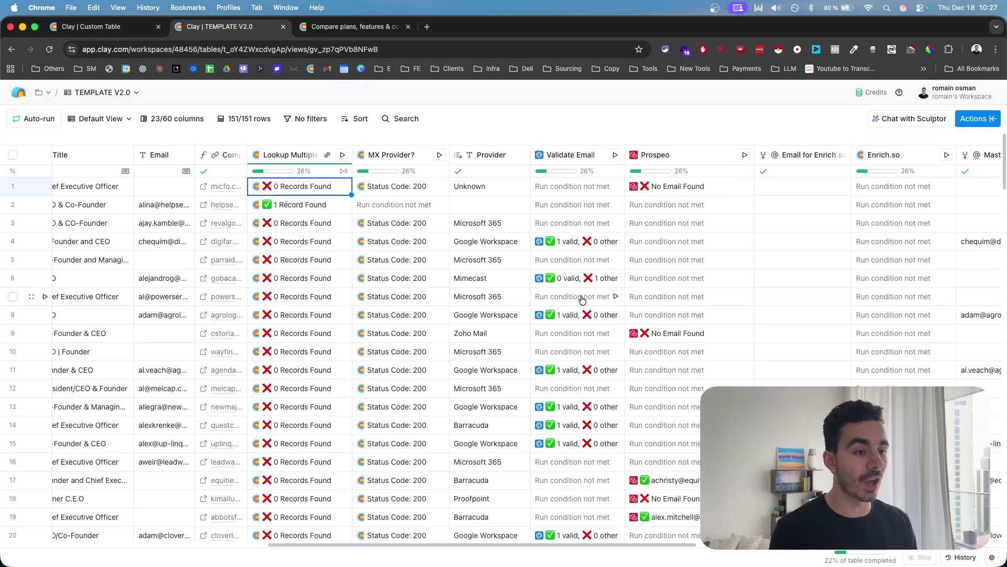
# Open the Validate Email column's settings and view its email mapping and the start of its run condition.
pyautogui.click(582, 156)
pyautogui.click(585, 203)
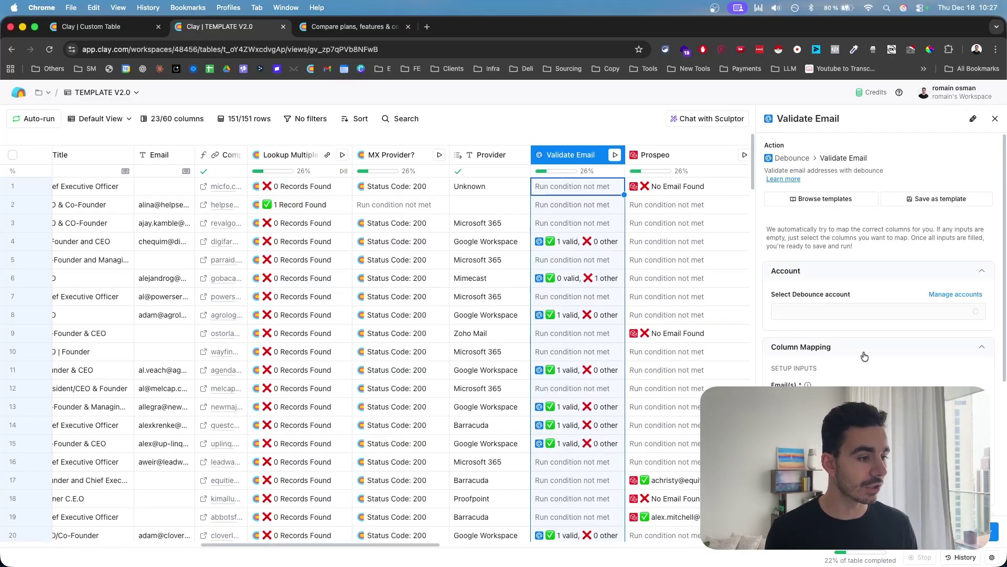
pyautogui.scroll(-5, 864, 351)
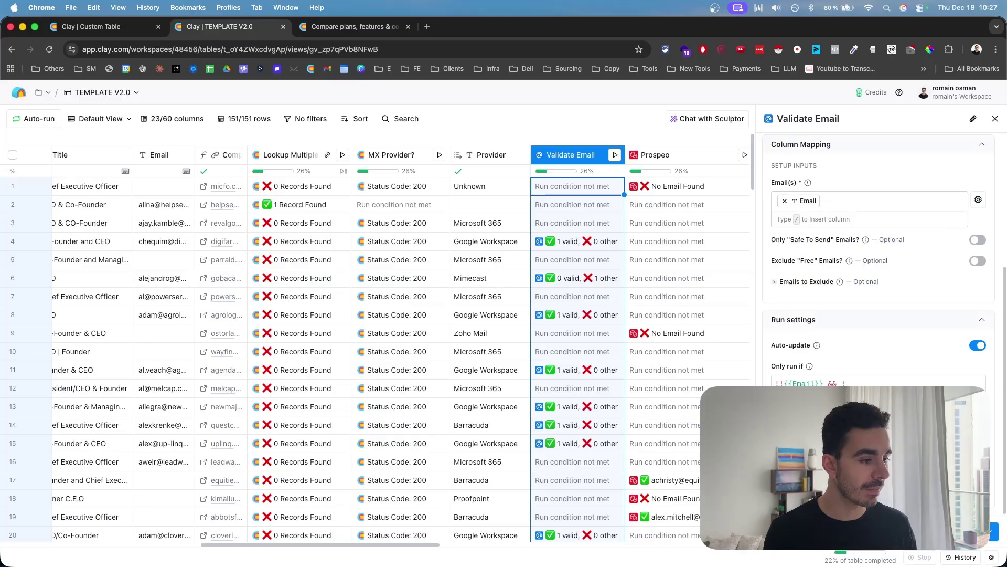
pyautogui.moveTo(850, 383); pyautogui.dragTo(771, 374)
pyautogui.click(770, 375)
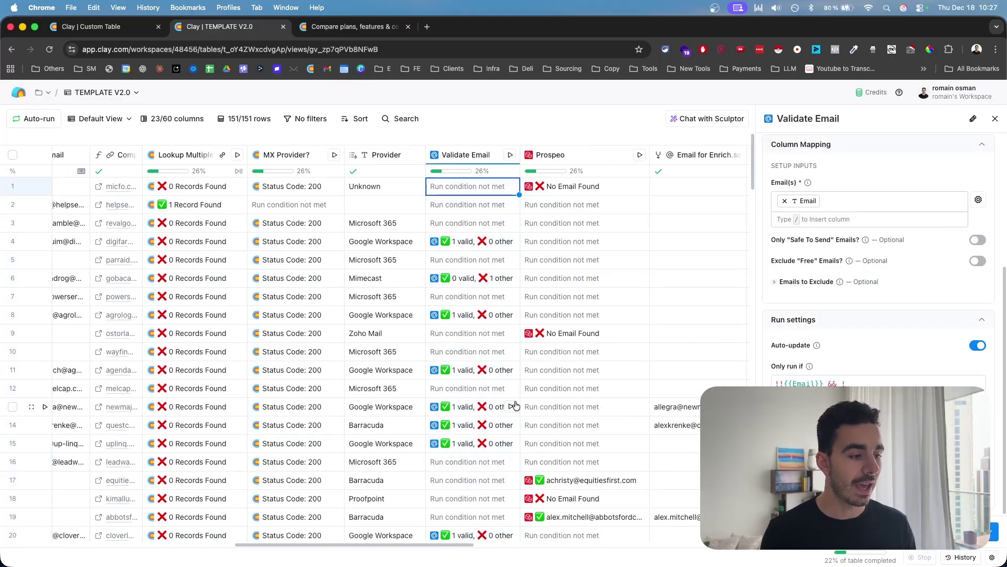
pyautogui.hscroll(-2, 513, 405)
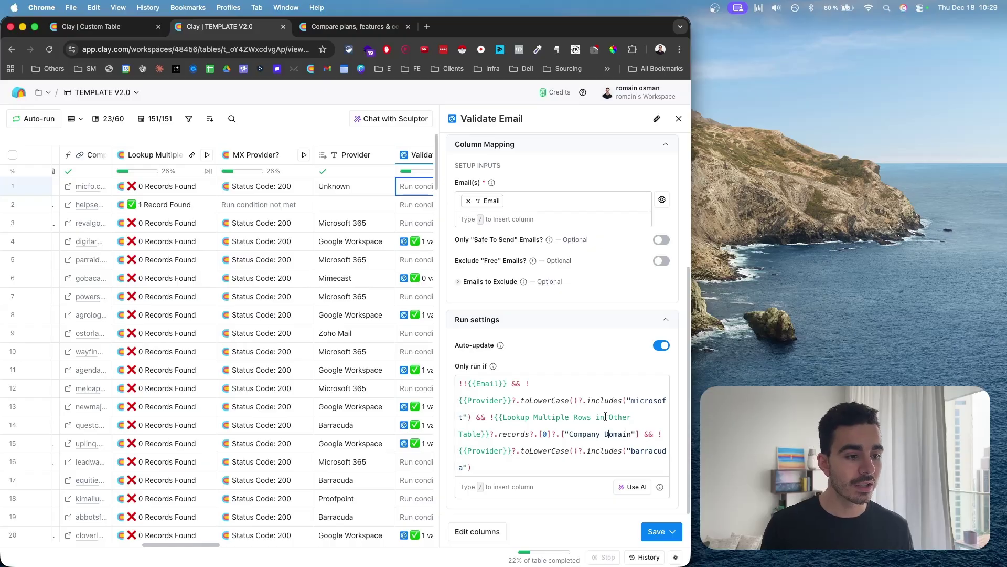
# Highlight the whole "Only run if" formula of Validate Email, and its "microsoft" and "barracuda" exclusions.
pyautogui.moveTo(464, 384); pyautogui.dragTo(475, 471)
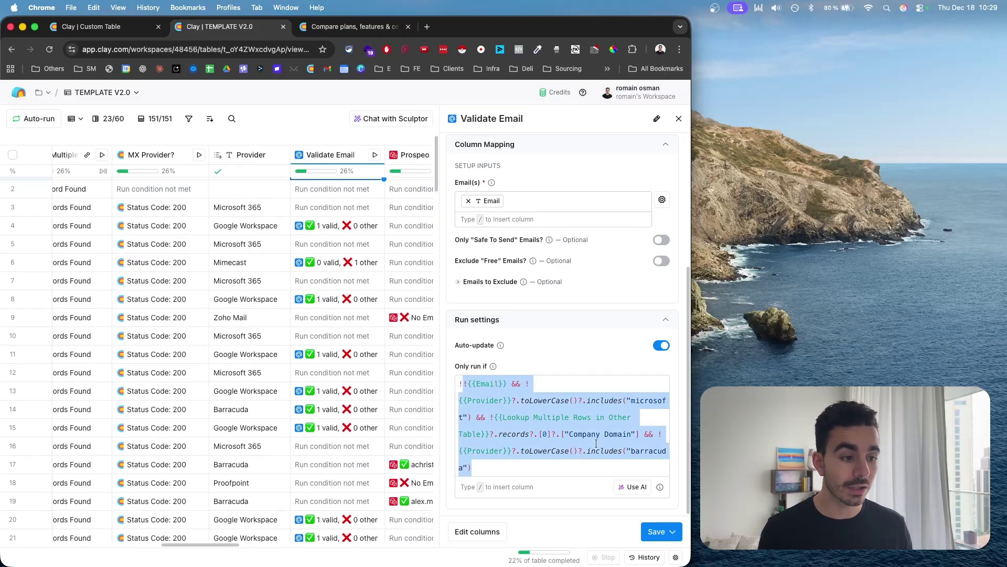
pyautogui.doubleClick(652, 401)
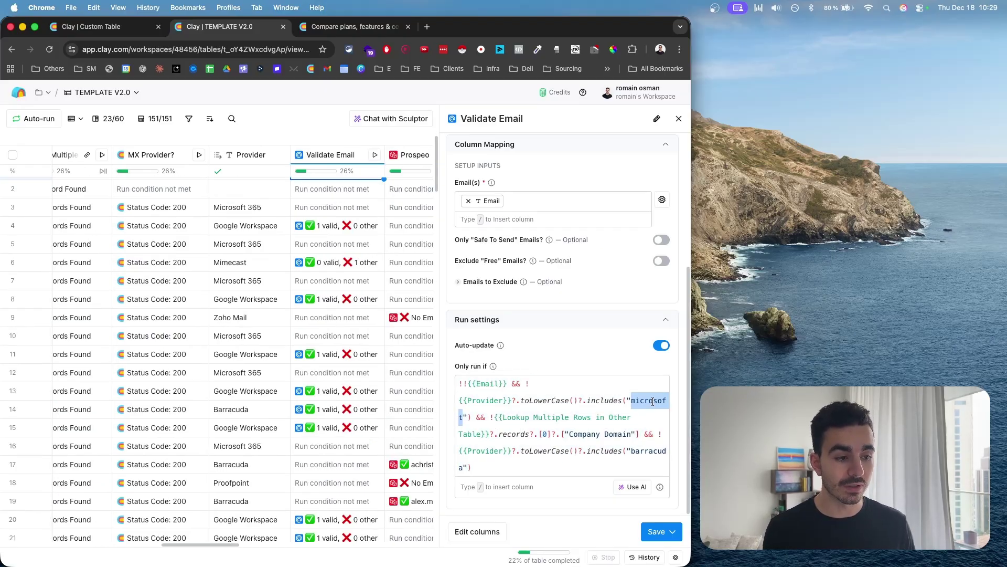
pyautogui.doubleClick(646, 453)
pyautogui.click(563, 466)
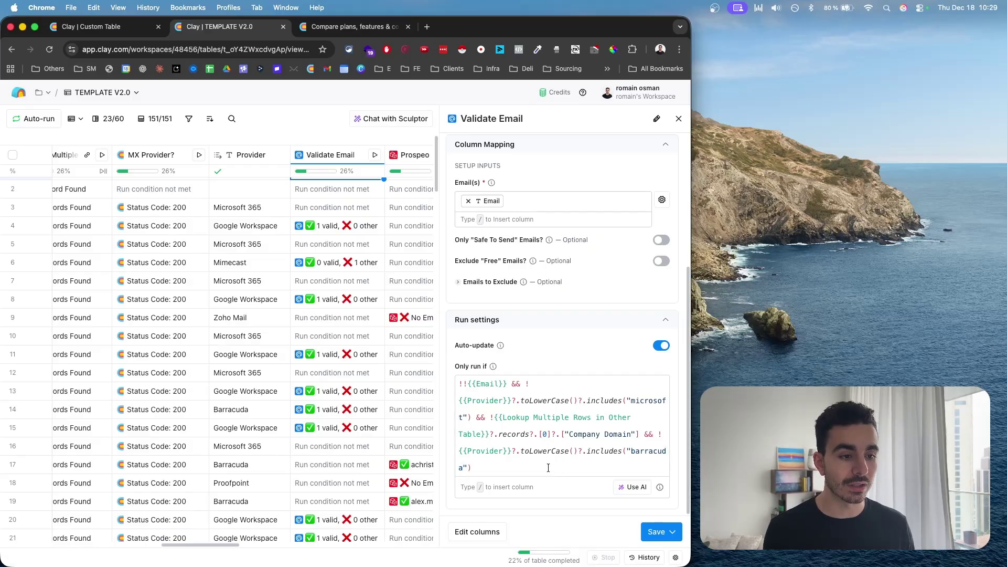
# Highlight the "Only run if" label and formula again, and view the condition in the AI formula generator before closing it.
pyautogui.tripleClick(471, 365)
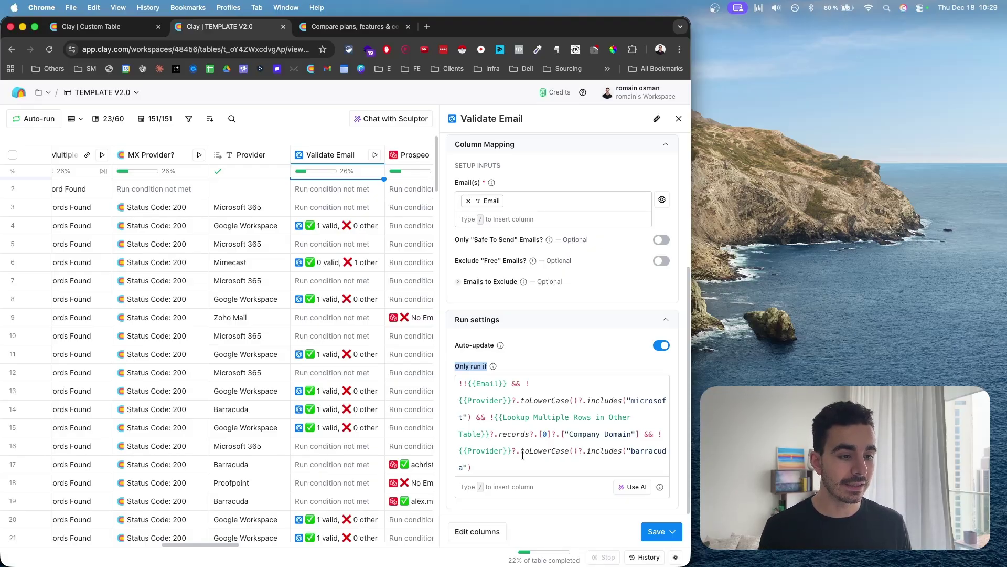
pyautogui.moveTo(474, 467); pyautogui.dragTo(460, 383)
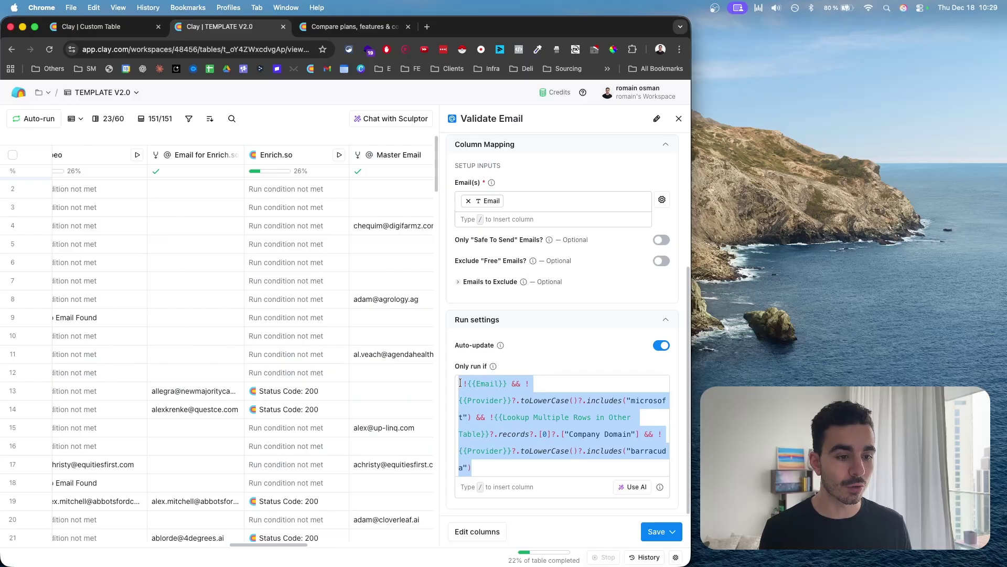
pyautogui.click(505, 431)
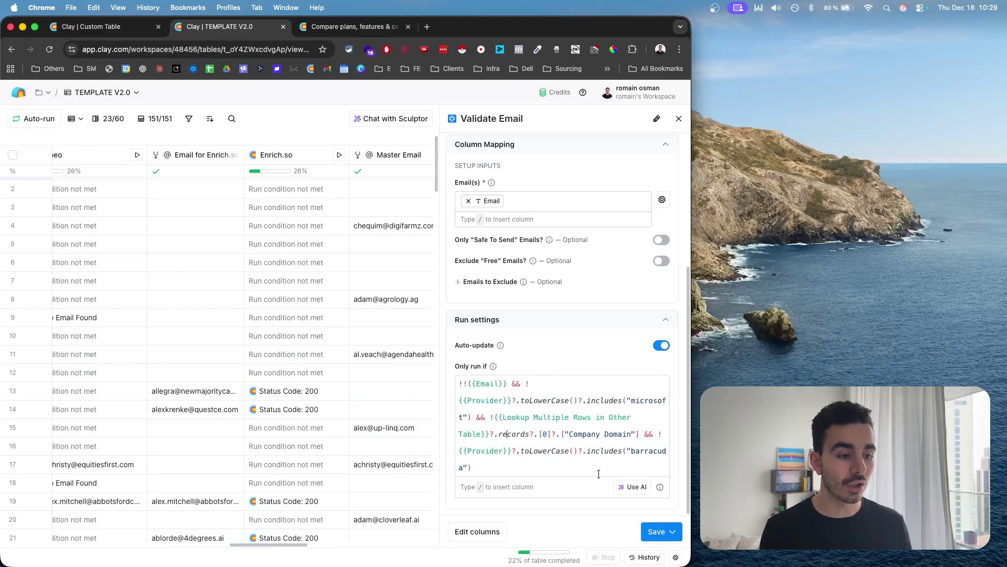
pyautogui.click(625, 489)
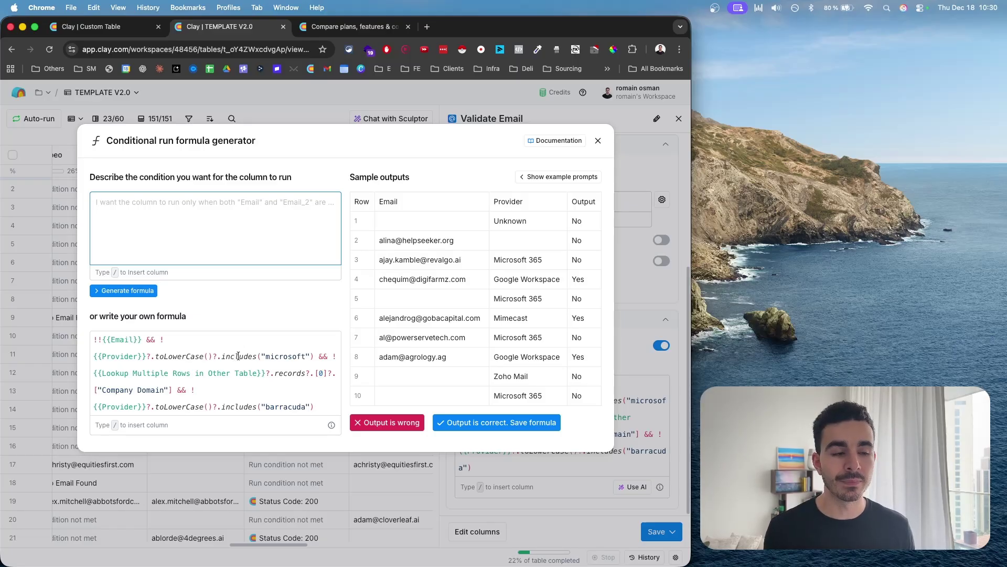
pyautogui.click(598, 141)
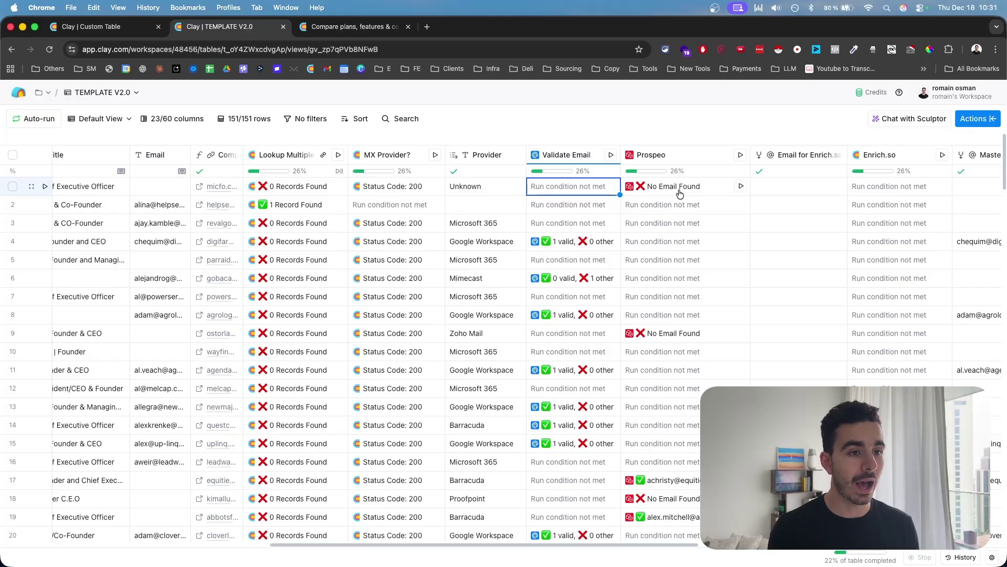
# Check row 1 from Email through Prospeo, and row 17's Prospeo result and Title.
pyautogui.click(159, 187)
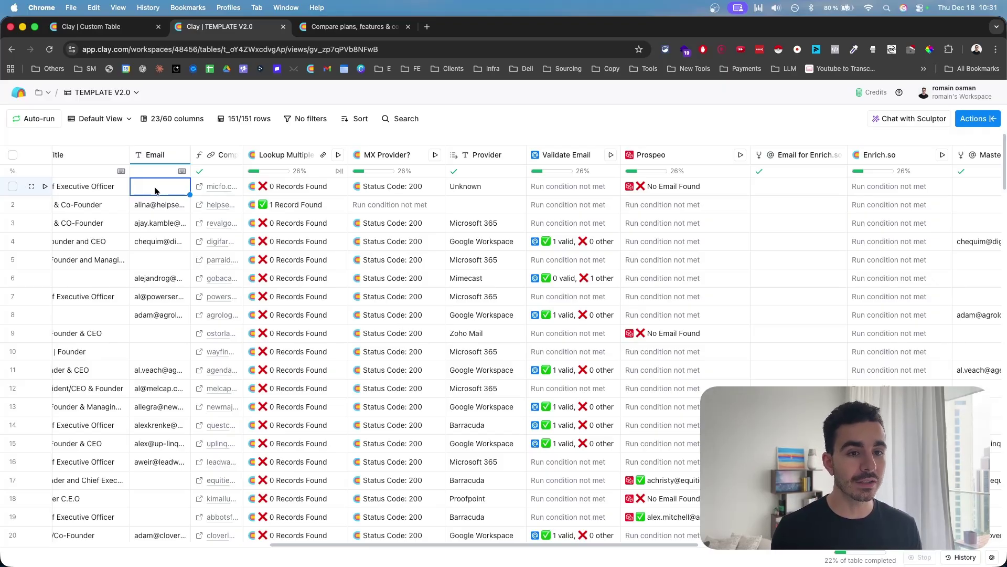
pyautogui.moveTo(155, 187); pyautogui.dragTo(694, 191)
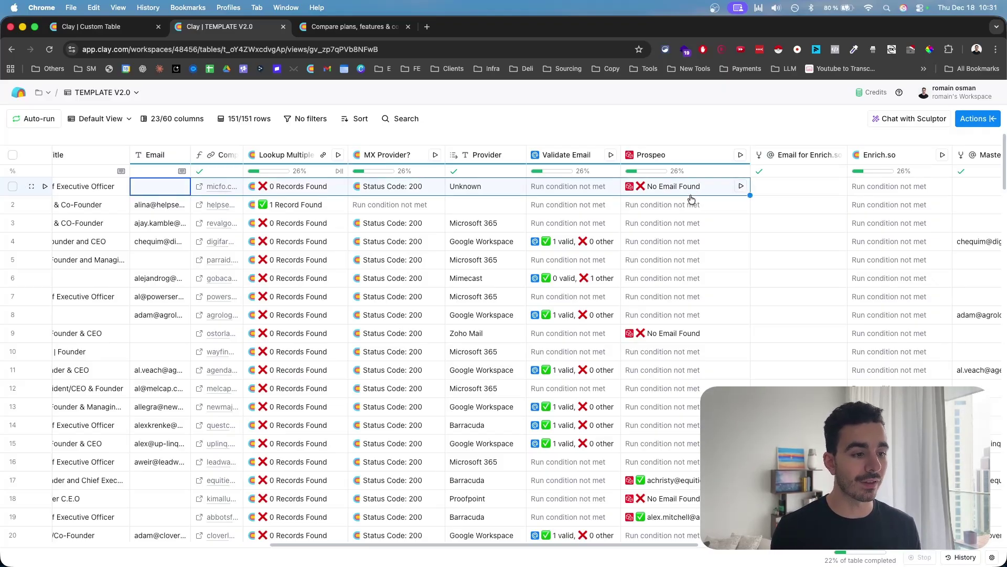
pyautogui.scroll(-3, 691, 446)
pyautogui.click(661, 406)
pyautogui.hscroll(-2, 162, 404)
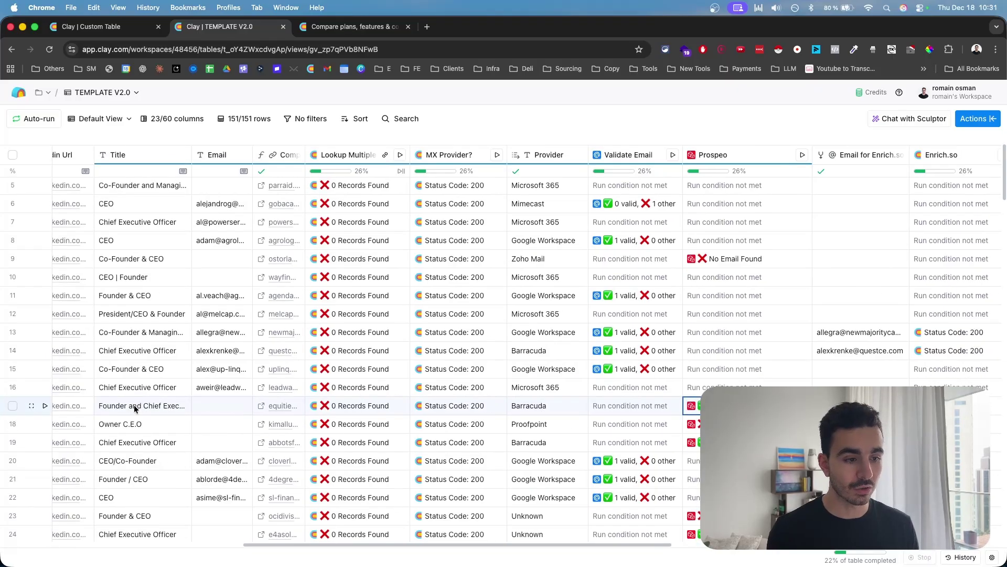
pyautogui.click(134, 405)
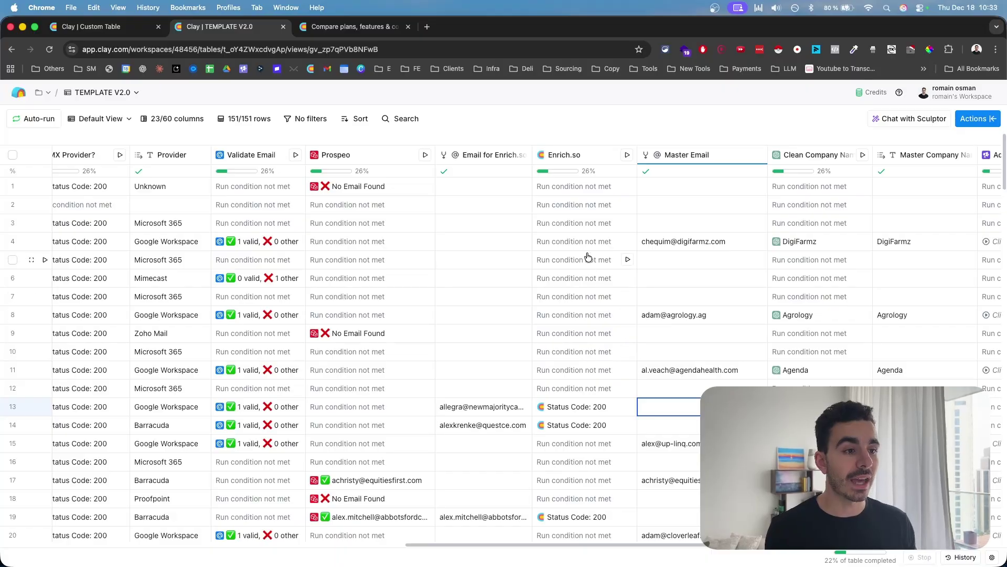
# Open the details of row 13's Validate Email result and expand the first entry under Valid Emails.
pyautogui.moveTo(591, 171)
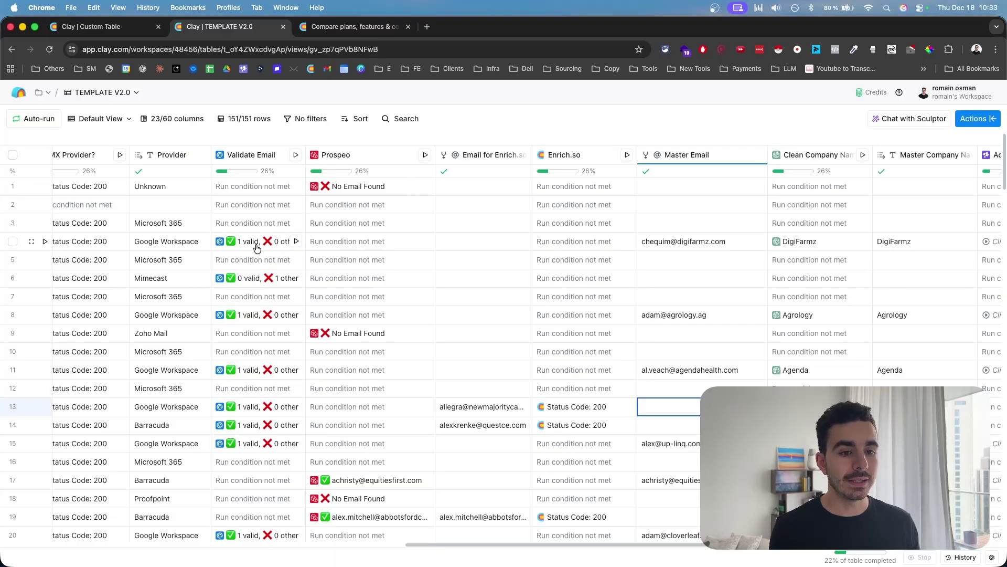
pyautogui.scroll(-2, 257, 341)
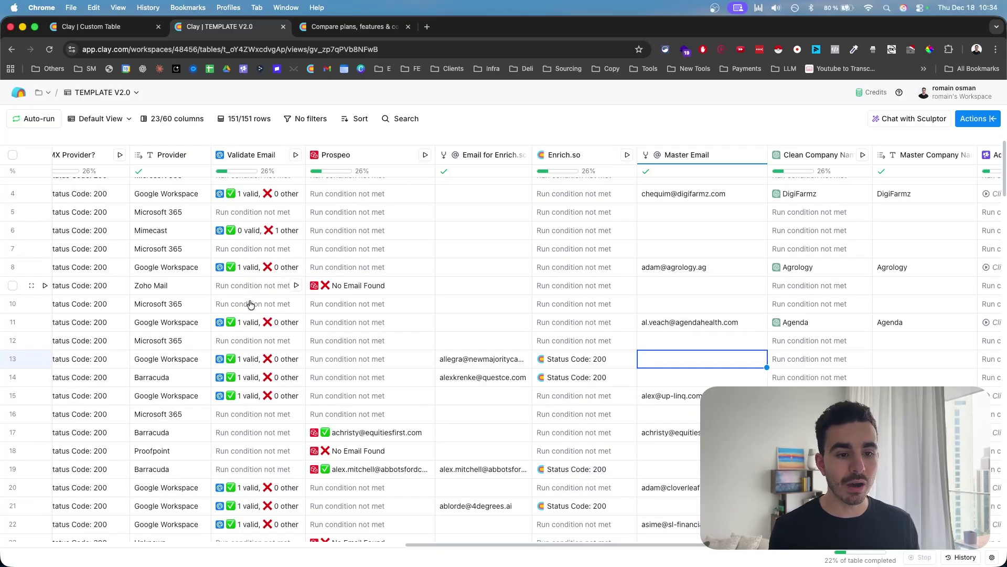
pyautogui.click(244, 362)
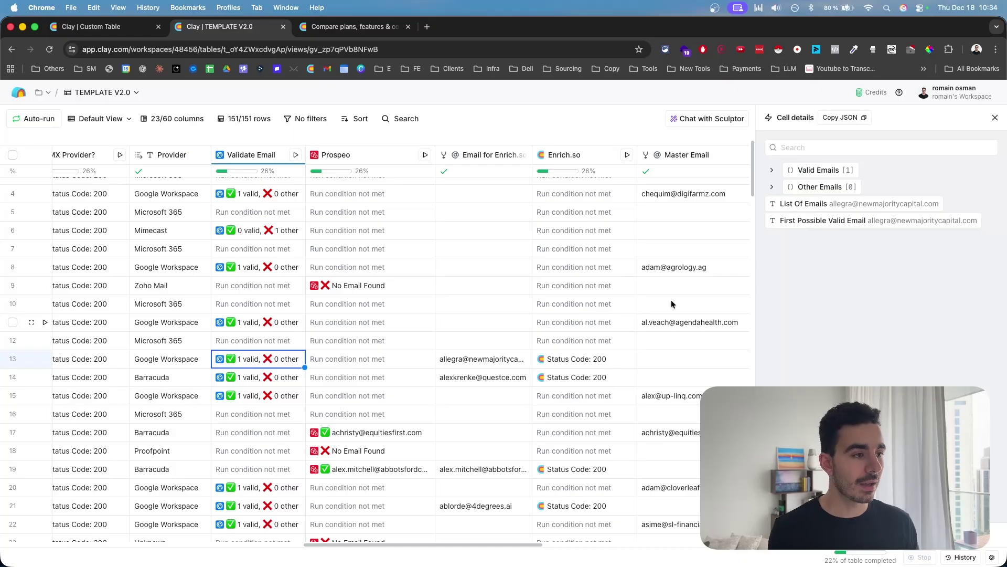
pyautogui.click(772, 170)
pyautogui.click(780, 186)
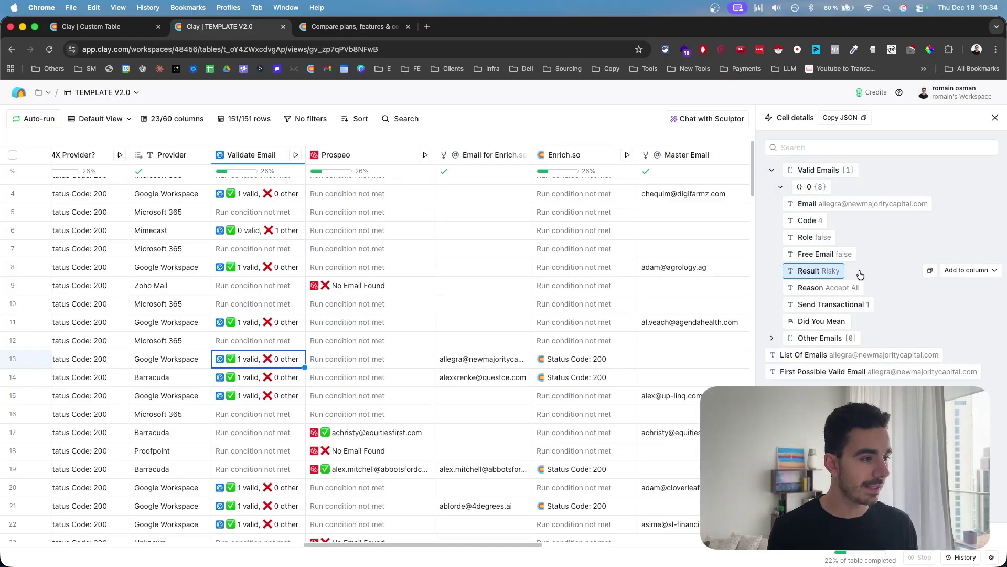
# Select row 13's Email for Enrich.so value and examine the columns from Enrich.so and Master Email through Claygent.
pyautogui.click(459, 364)
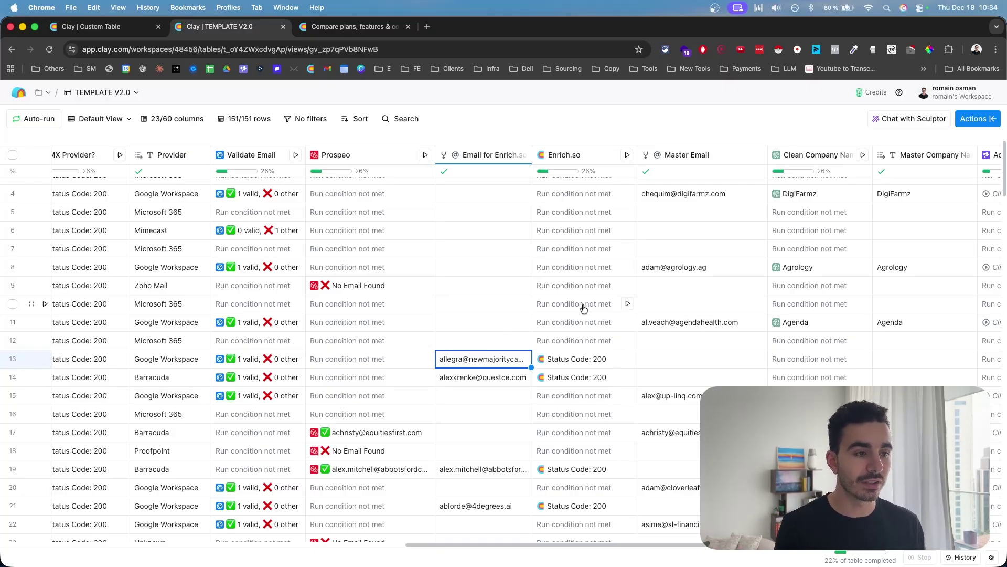
pyautogui.hscroll(4, 567, 363)
pyautogui.scroll(1, 567, 363)
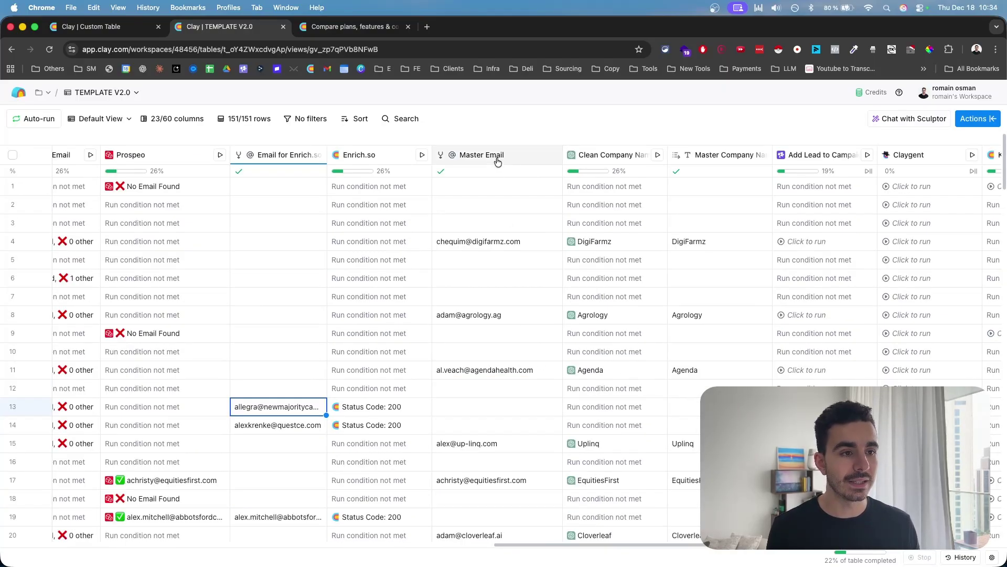
pyautogui.hscroll(-3, 507, 264)
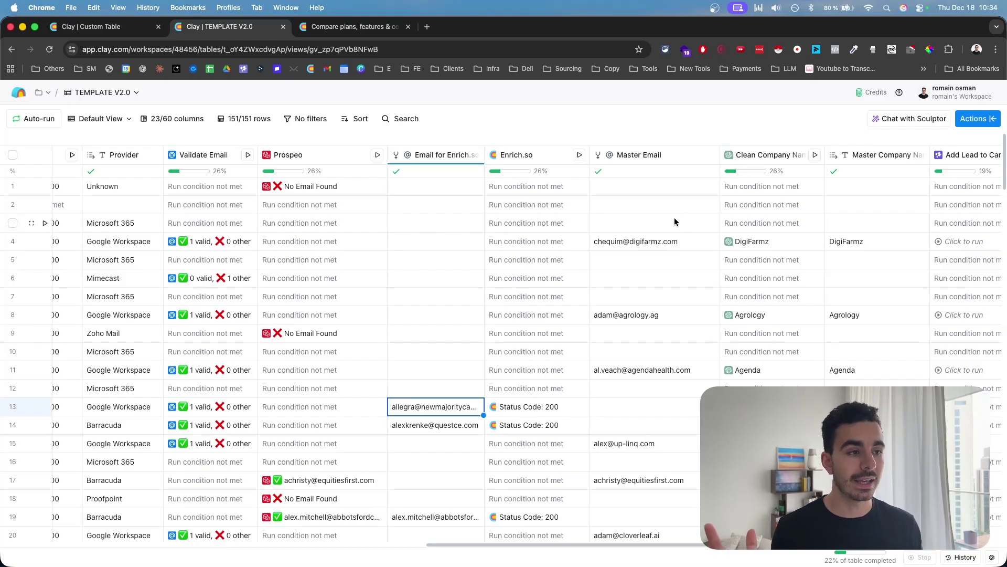
# Narrow the browser window with the Clean Company Name settings open, and check the prompt's inputs against the table's Company column.
pyautogui.hscroll(5, 675, 221)
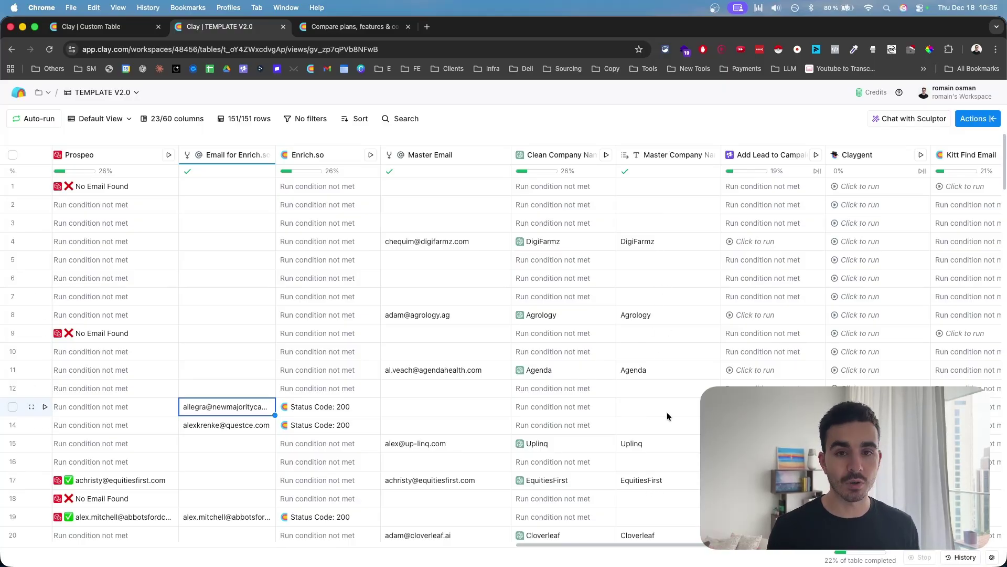
pyautogui.hscroll(5, 666, 411)
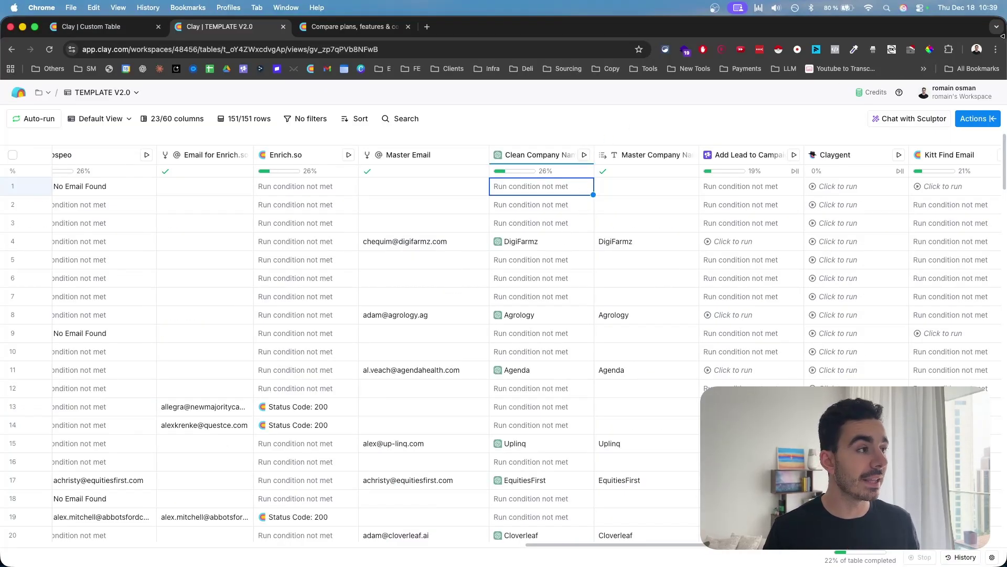
pyautogui.moveTo(1003, 35); pyautogui.dragTo(900, 35)
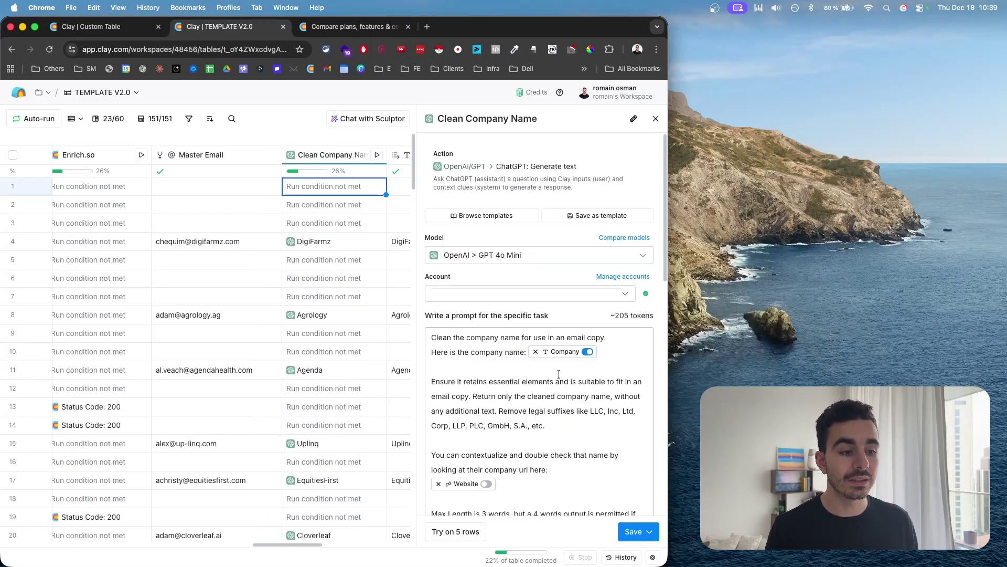
pyautogui.hscroll(-15, 238, 336)
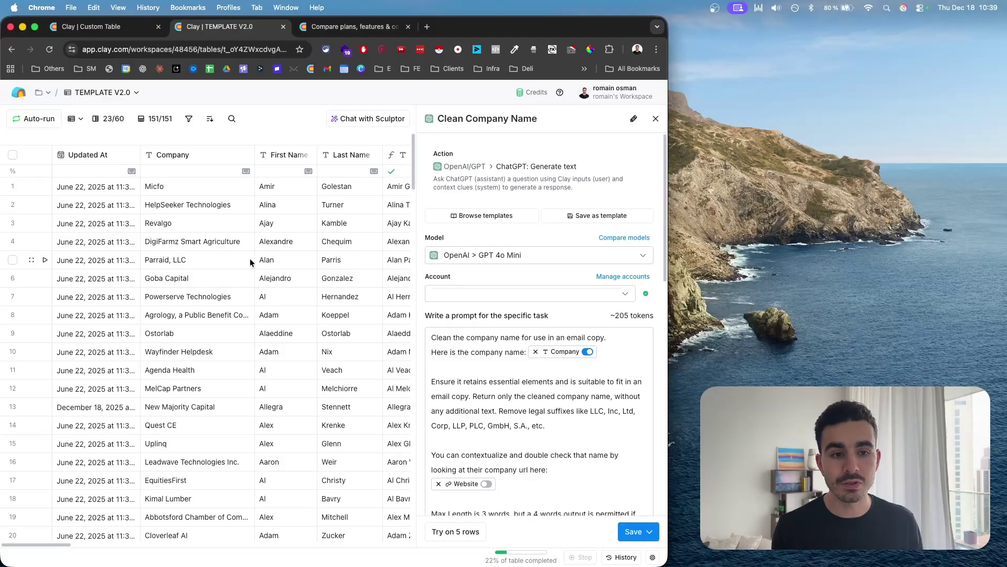
pyautogui.hscroll(15, 250, 258)
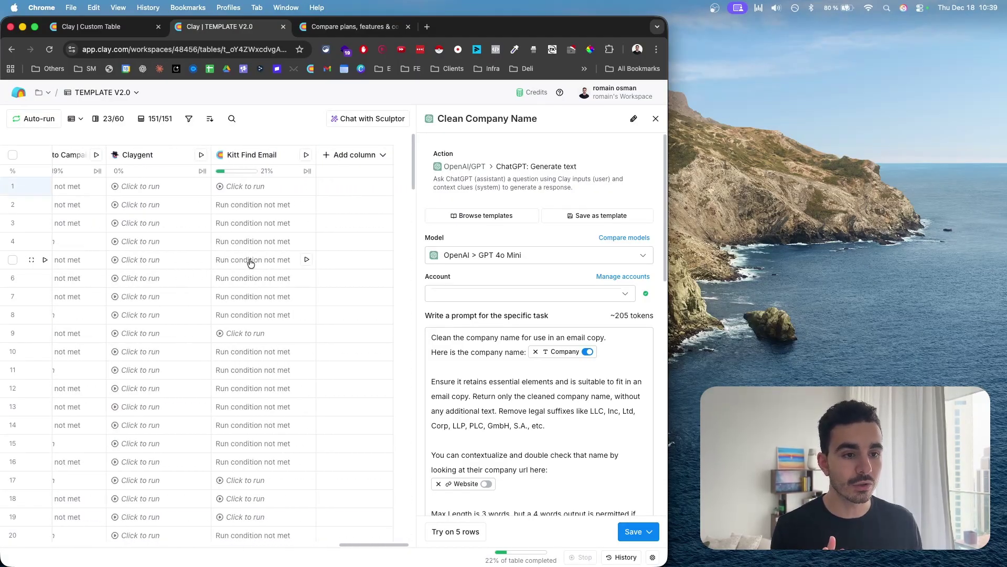
# Review the run settings of Clean Company Name and compare its "Only run if" condition with the Master Email column.
pyautogui.scroll(-10, 575, 398)
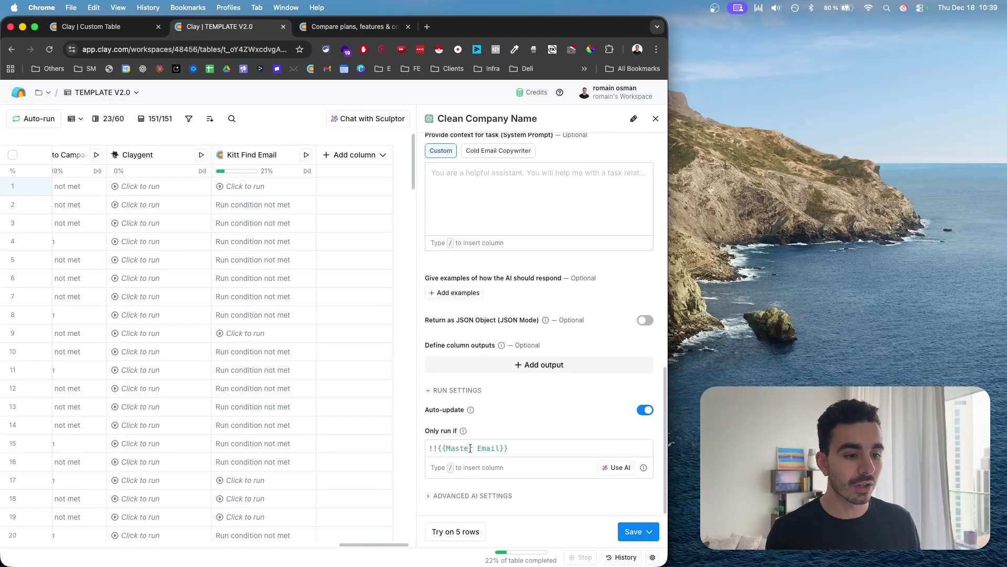
pyautogui.hscroll(-10, 335, 359)
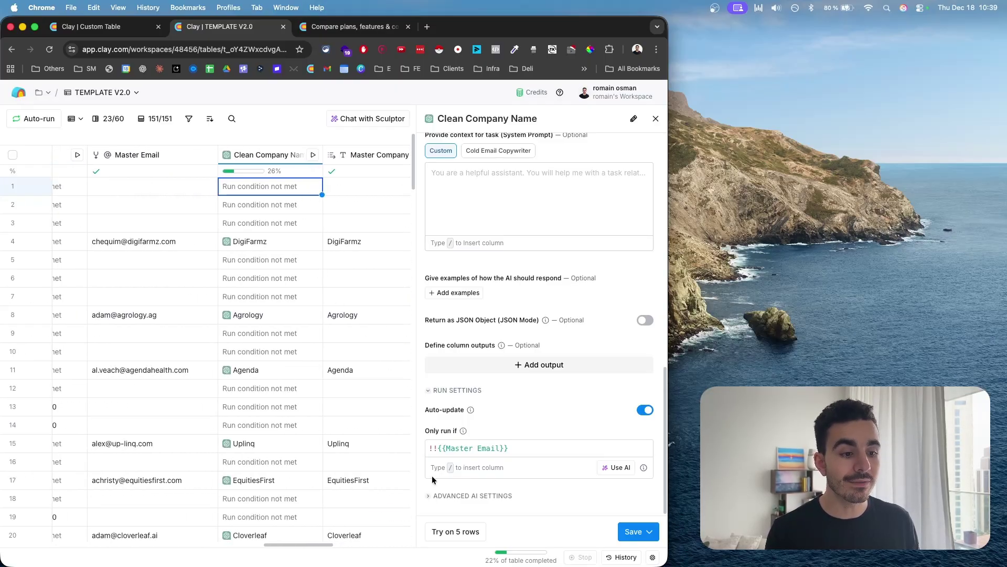
pyautogui.hscroll(-1, 161, 377)
pyautogui.hscroll(-3, 162, 376)
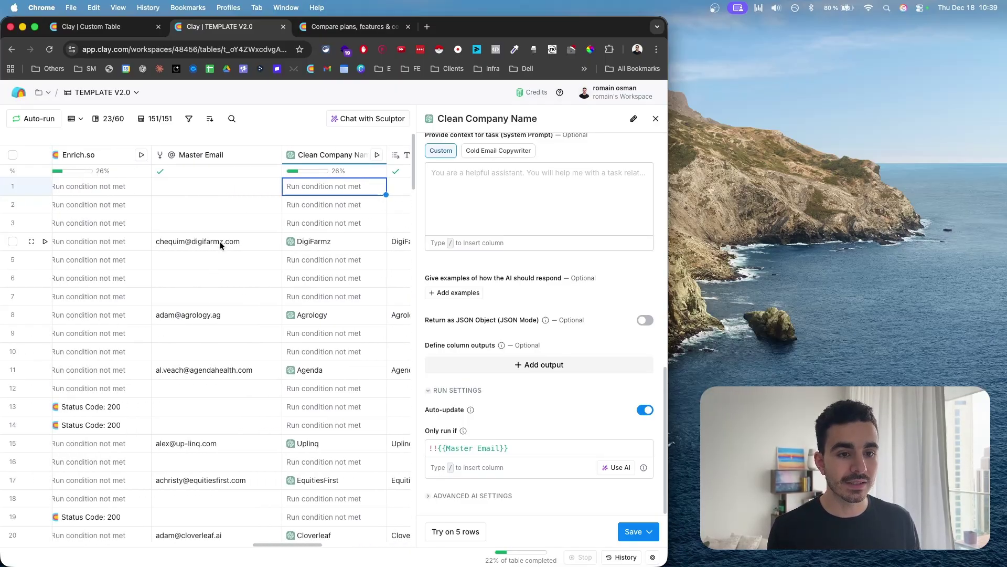